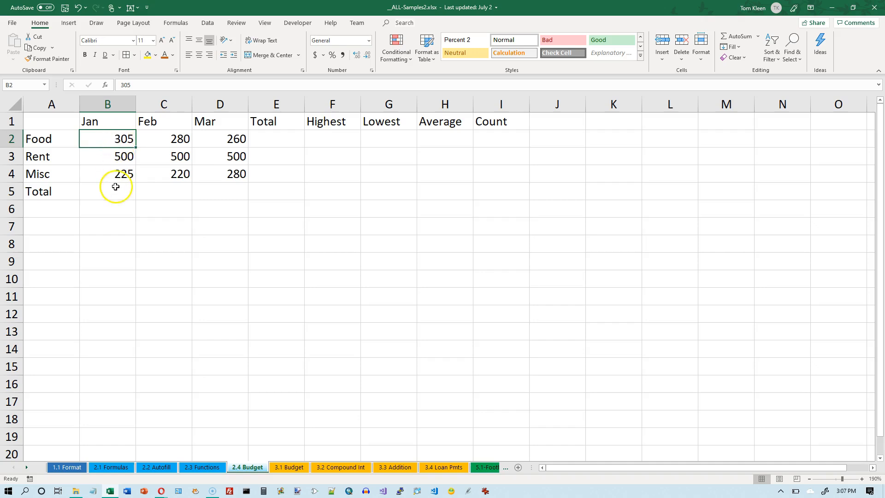
Total the January expenses in cell B5 with the formula =B2+B3+B4, and clear the cell again
click(115, 189)
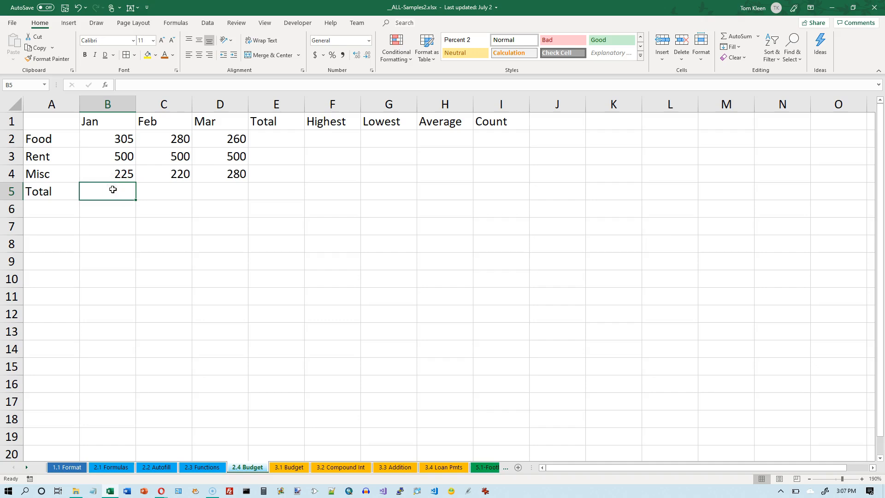
text(=b2)
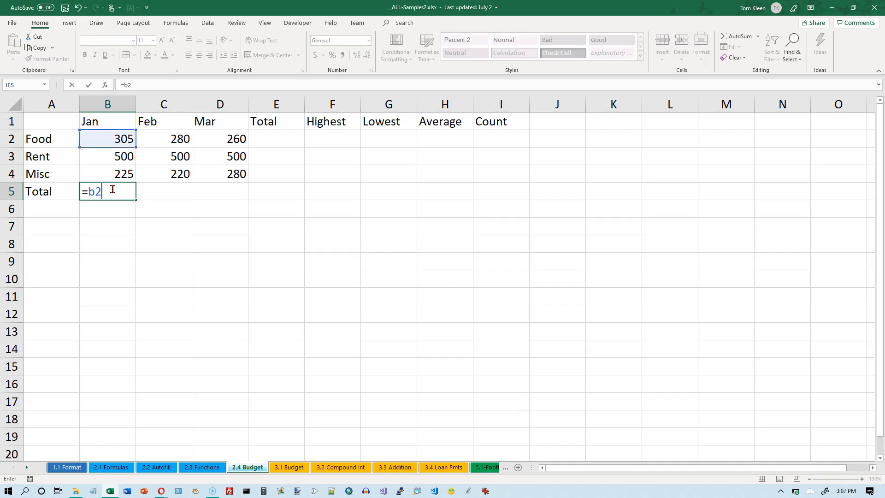
text(+b3+b4)
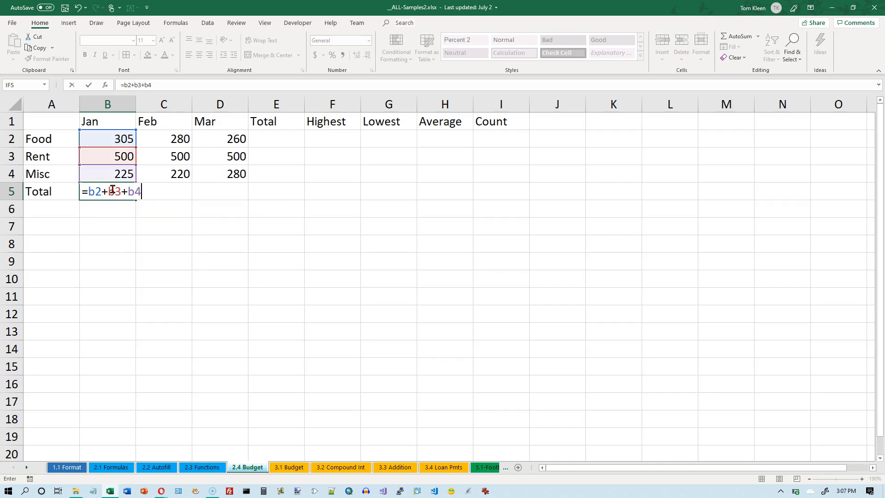
key(Return)
click(112, 190)
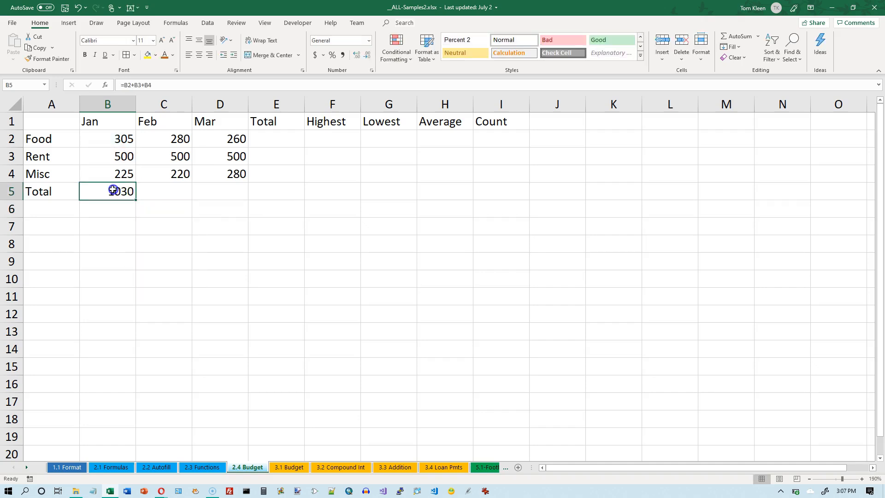
key(Delete)
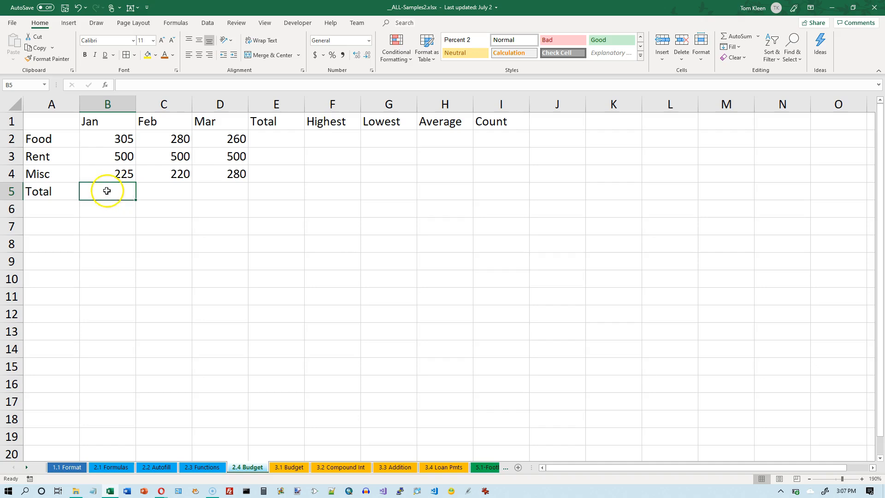
click(178, 24)
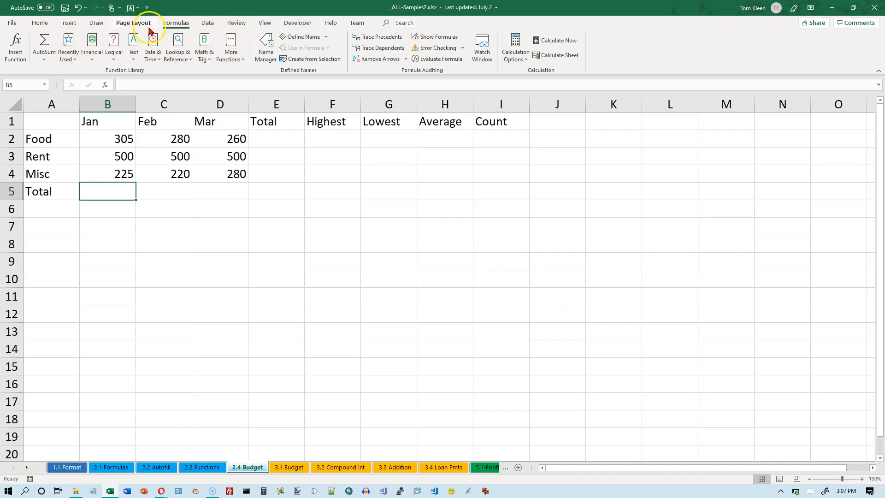
click(42, 24)
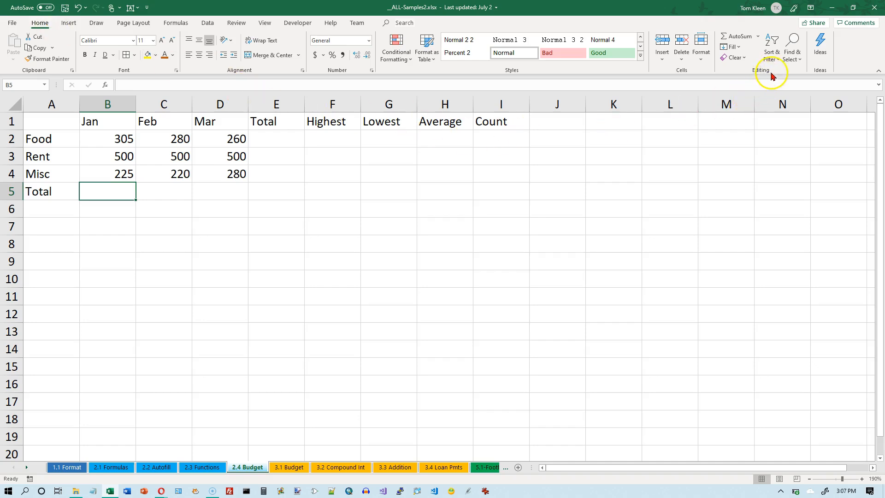
click(758, 37)
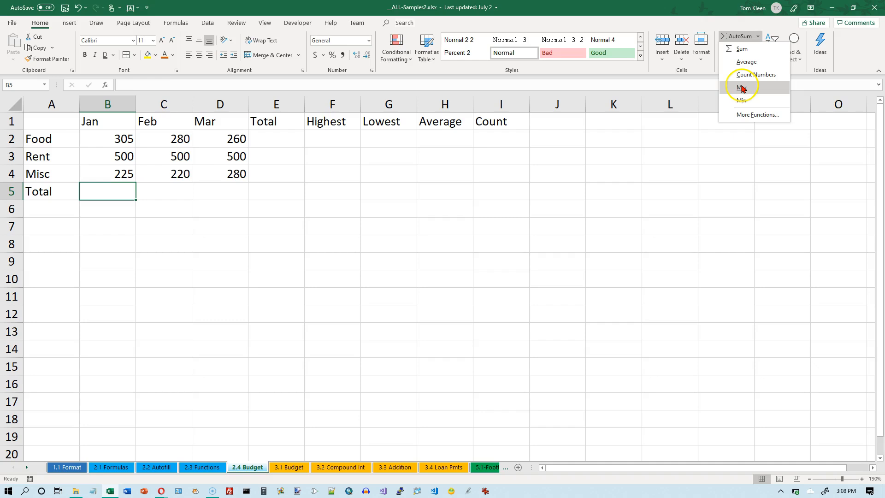
click(746, 102)
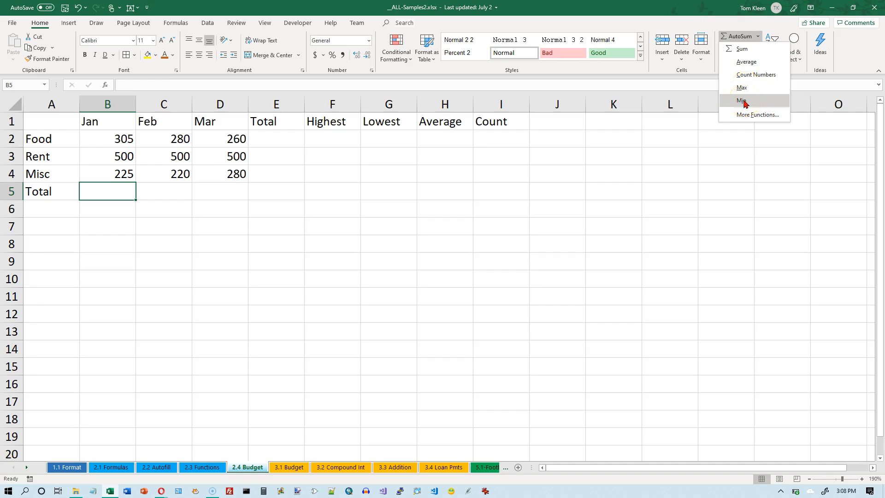
click(123, 184)
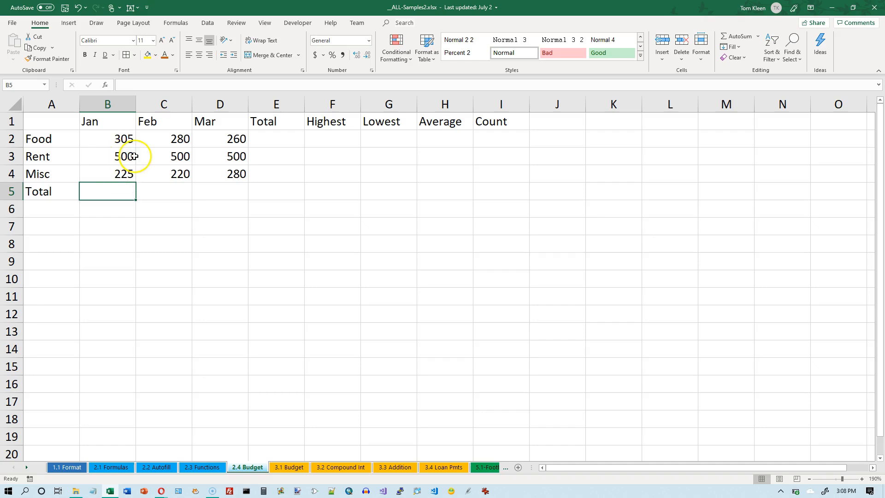
Insert the Sum function over B2:B4 in cell B5, and undo the entry
click(757, 37)
click(748, 49)
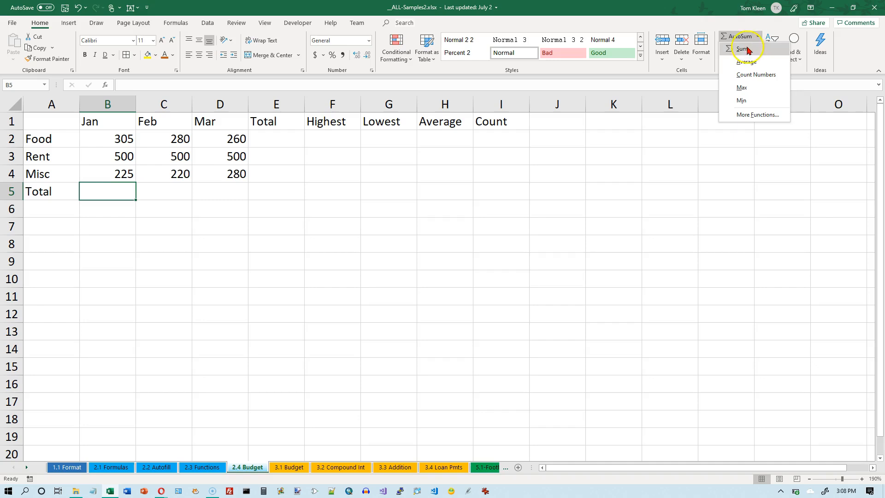
click(743, 48)
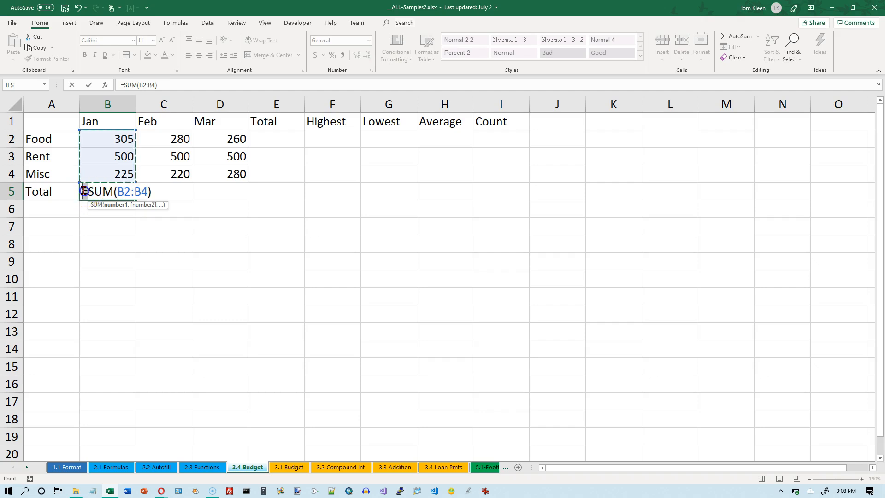
click(84, 191)
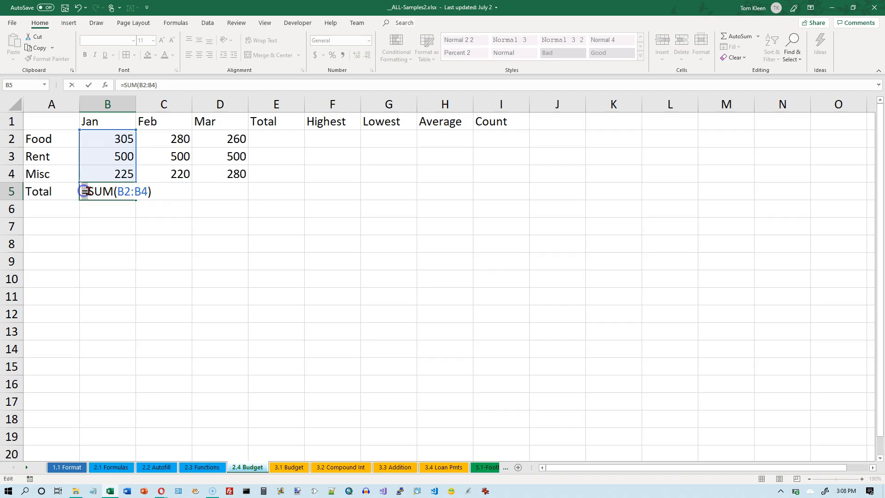
click(115, 191)
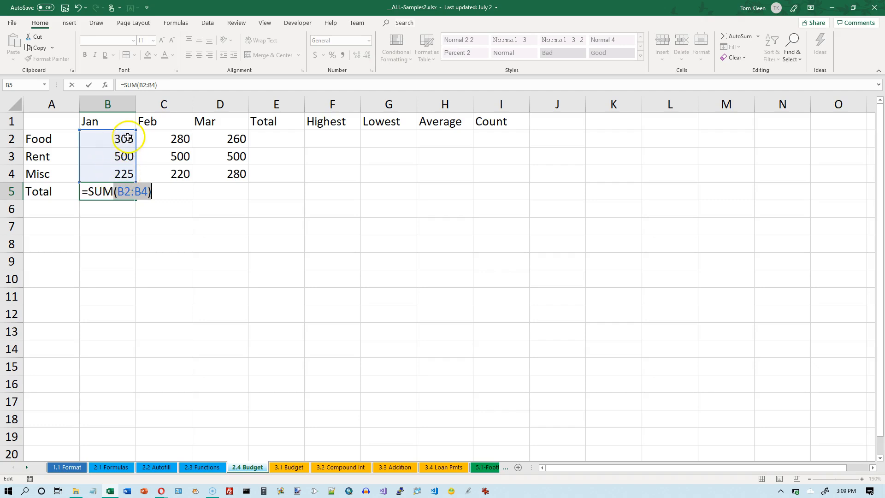
drag(117, 138, 221, 168)
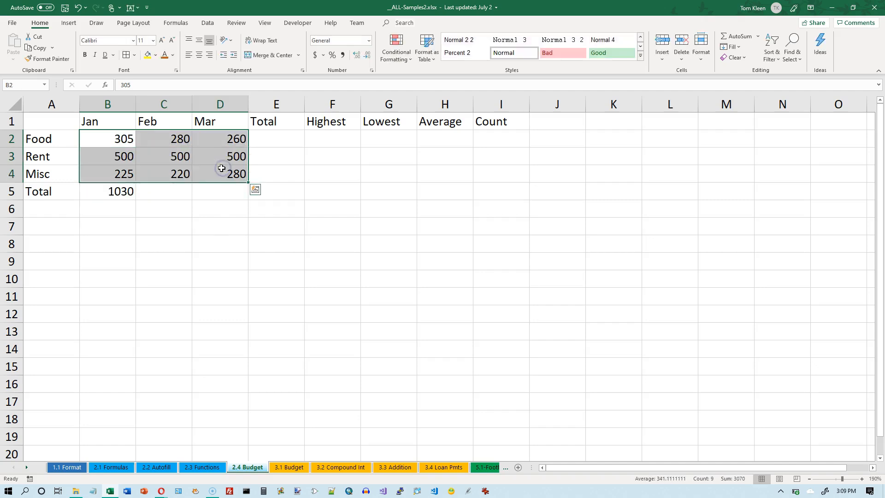
click(118, 190)
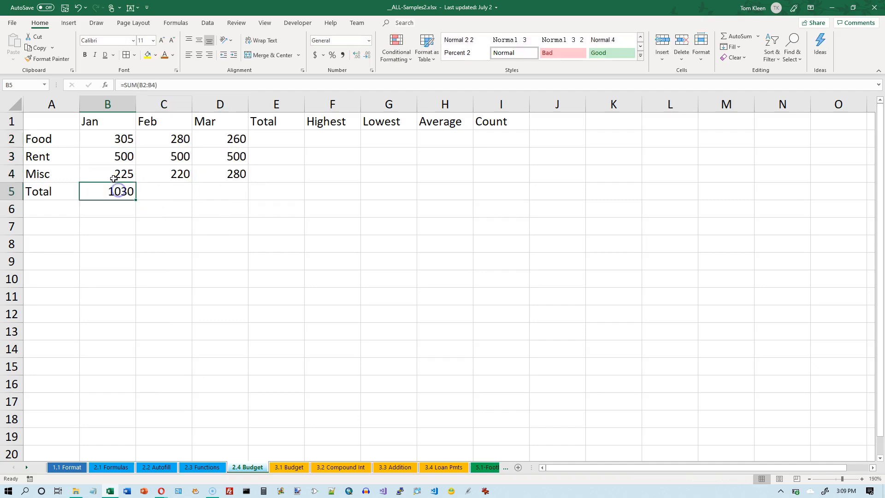
click(77, 8)
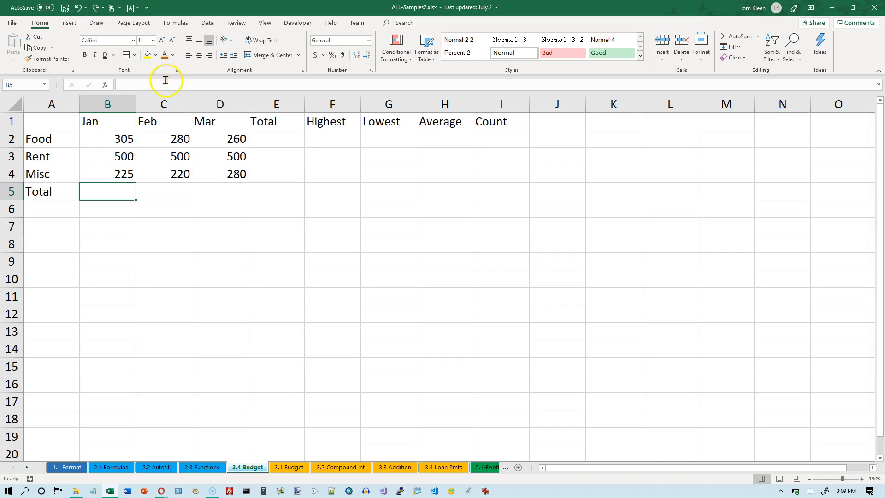
Total the January expenses in cell B5 using AutoSum with the range B2:B4
click(734, 36)
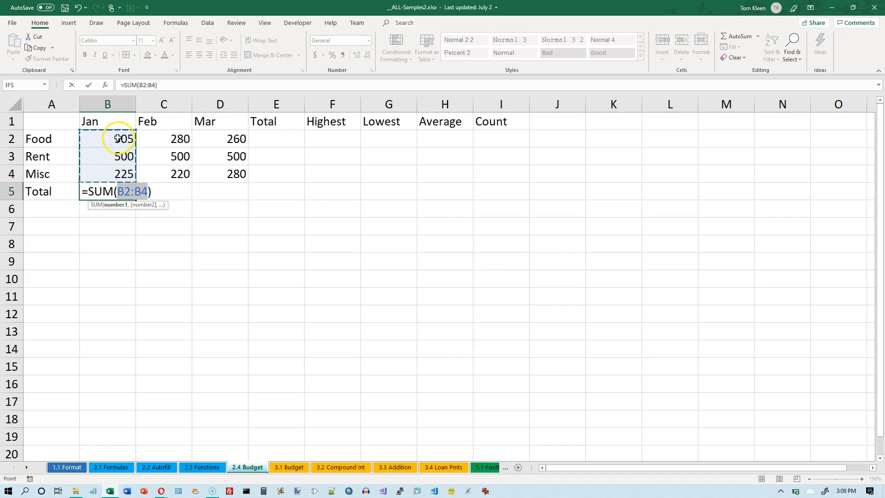
drag(117, 138, 118, 154)
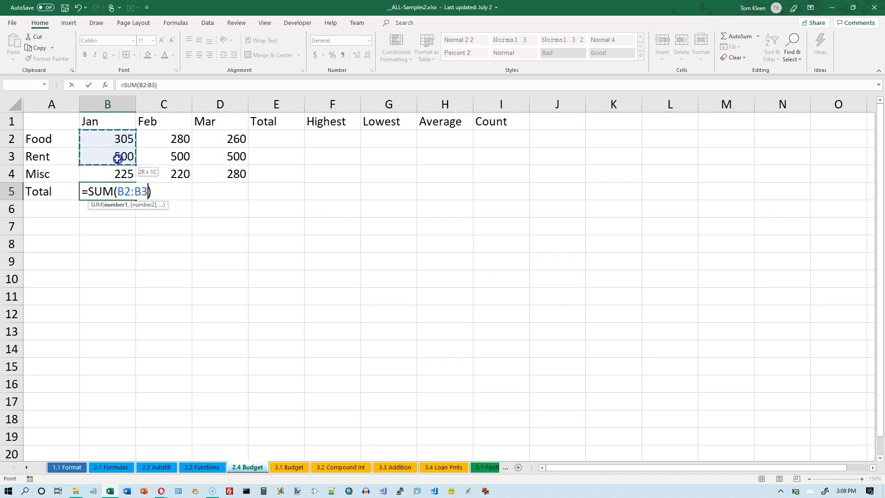
drag(118, 172, 118, 171)
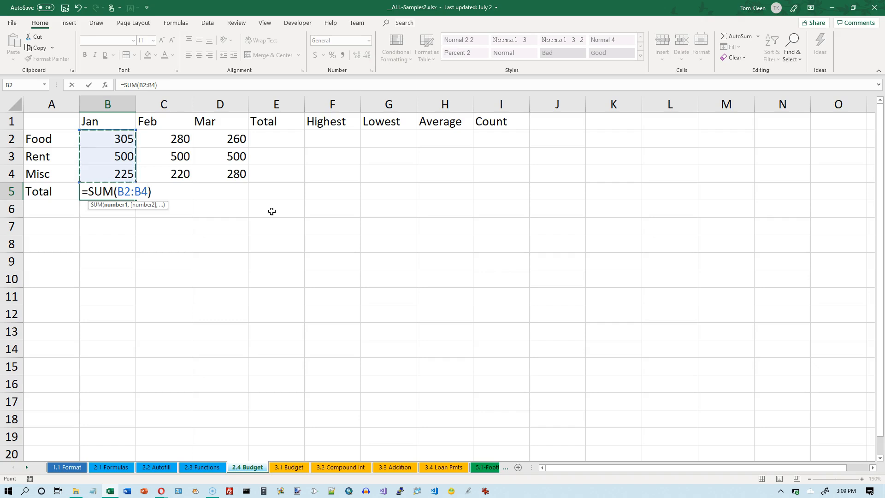
key(Return)
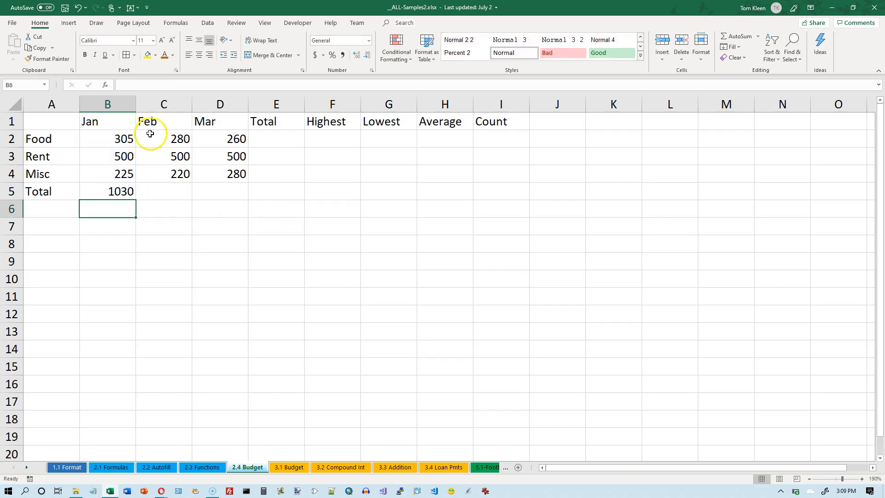
Total the February expenses in C5 and the March expenses in D5, each with its own AutoSum
click(118, 191)
click(174, 193)
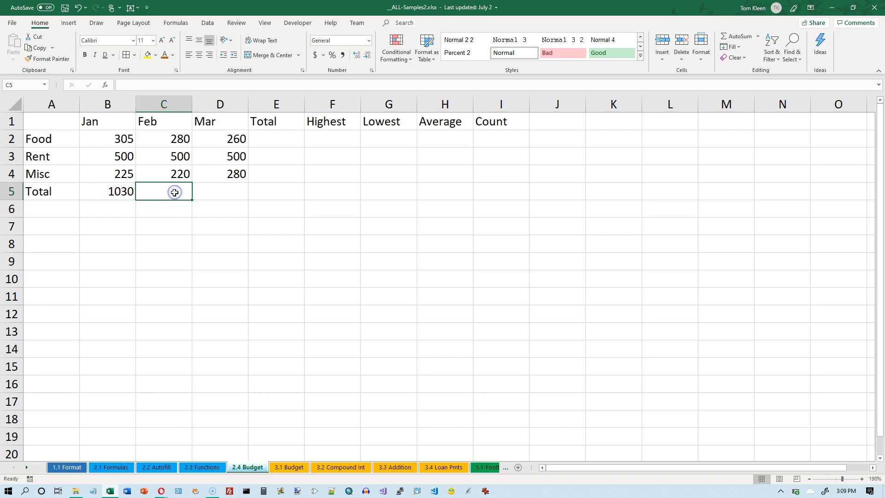
click(231, 190)
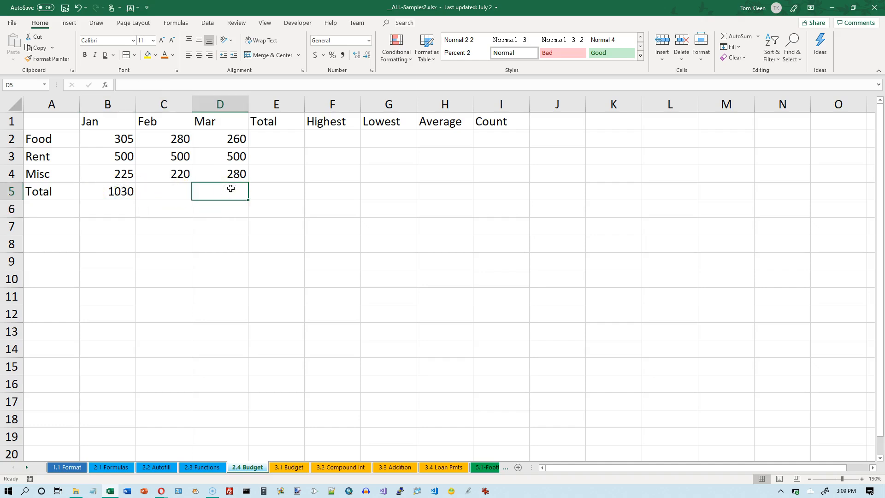
click(174, 192)
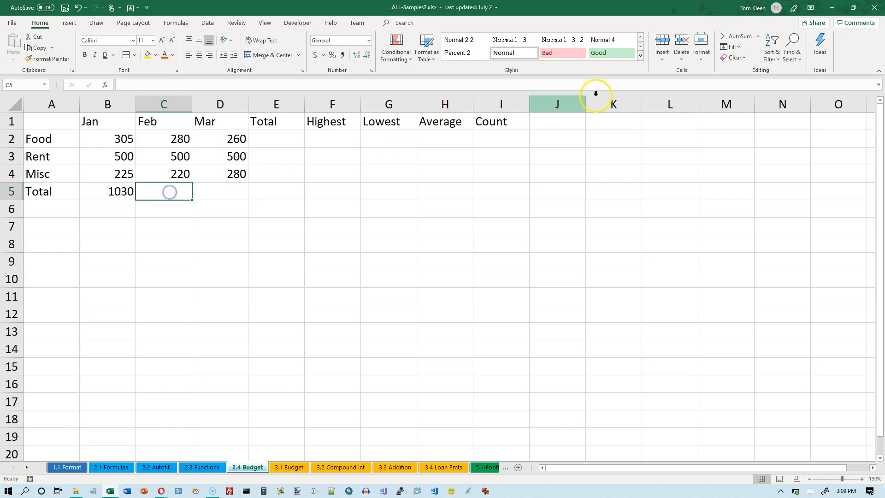
click(737, 40)
key(Return)
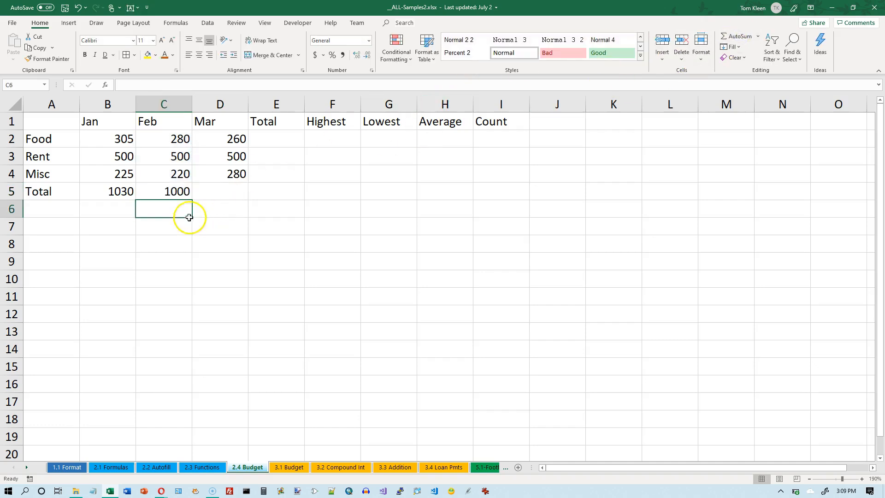
click(217, 191)
click(737, 36)
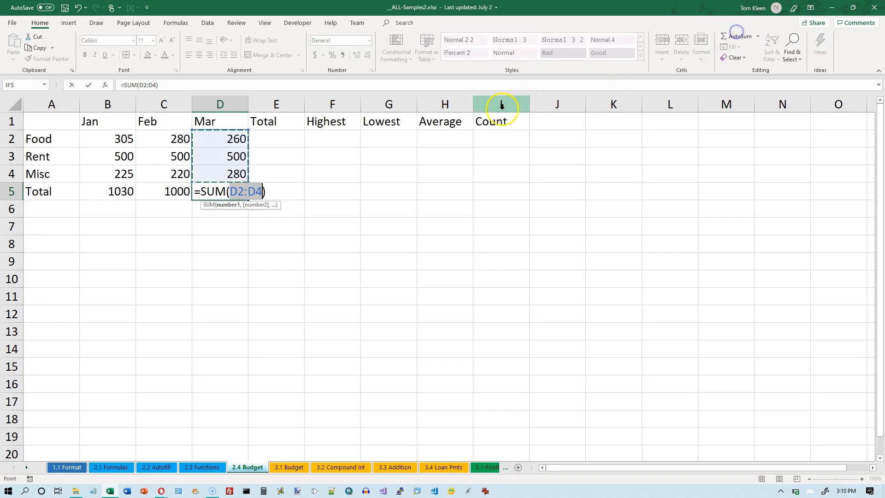
key(Return)
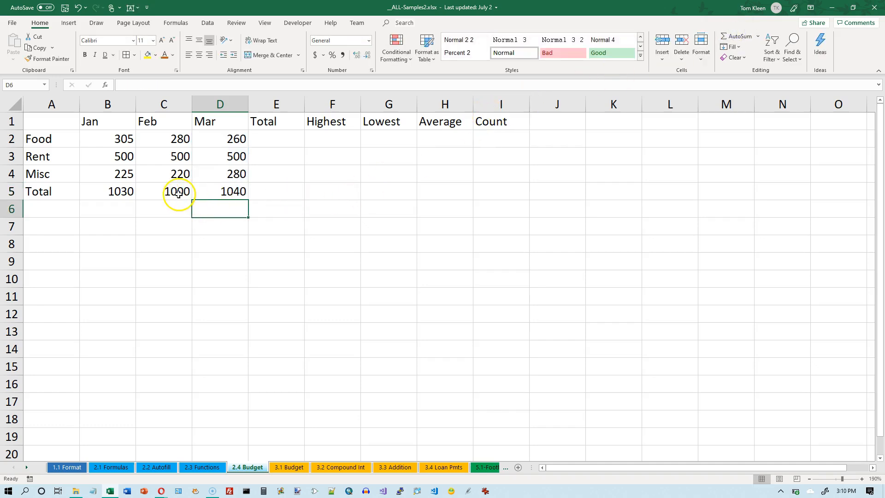
Clear the February and March totals in cells C5 and D5
drag(179, 193, 216, 188)
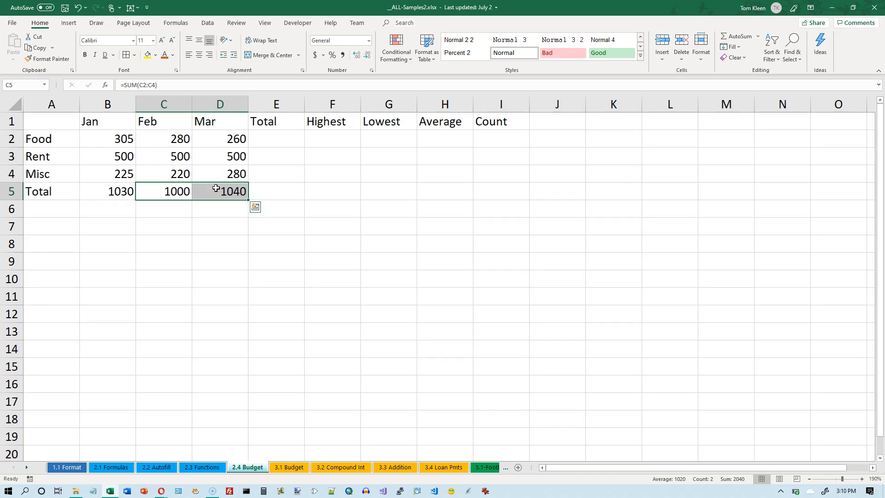
key(Delete)
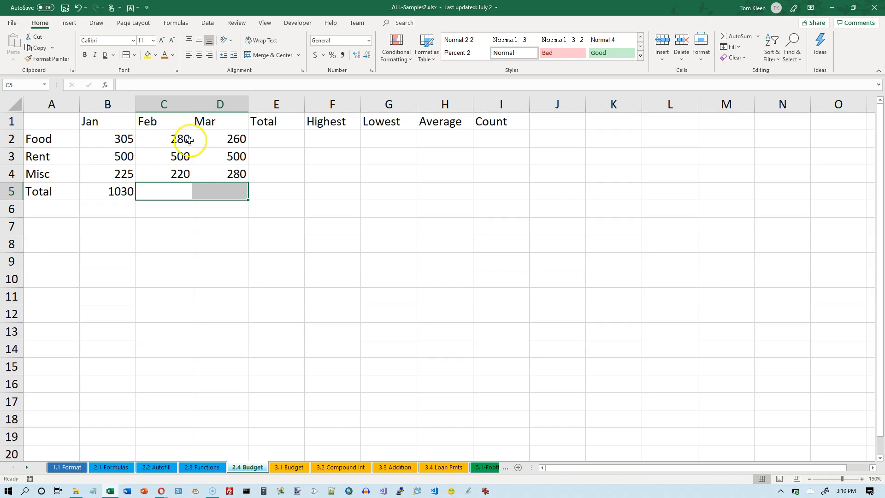
click(181, 192)
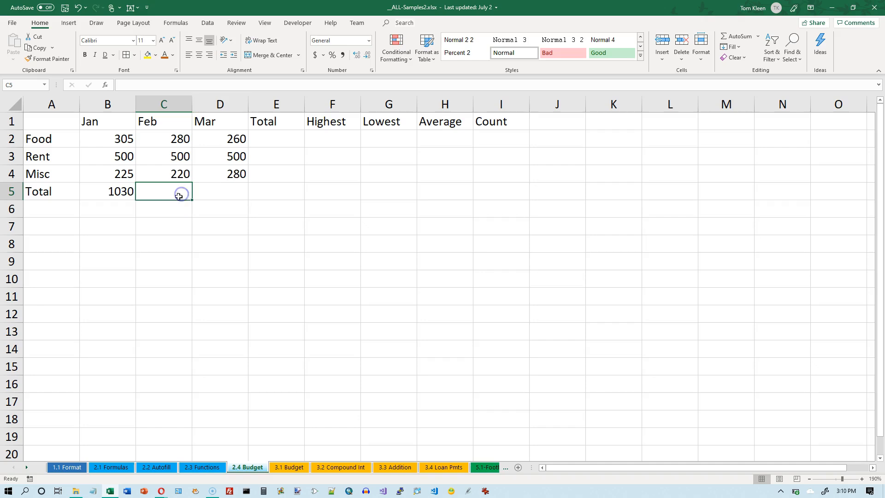
Examine the SUM formula in cell B5 and the cell range it references
click(117, 191)
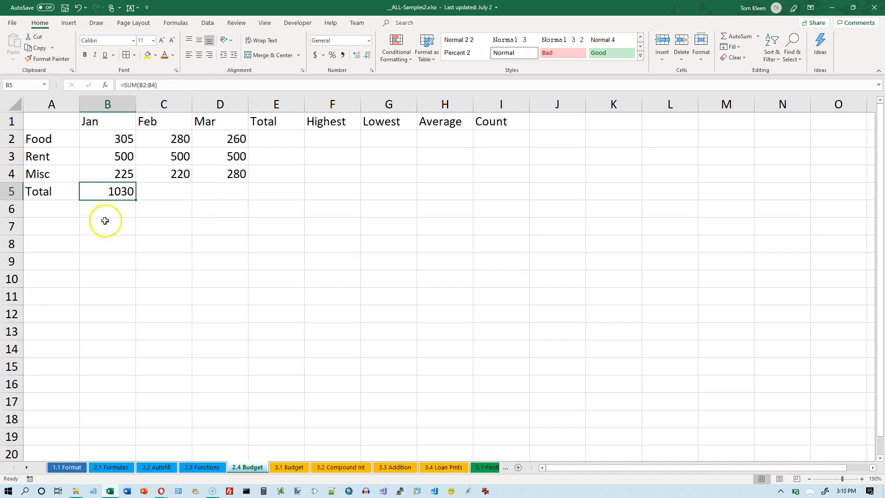
double_click(116, 193)
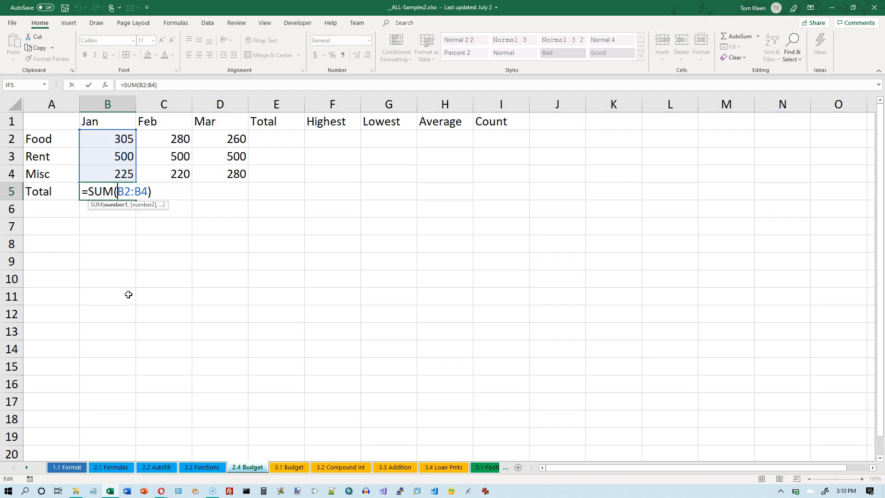
click(119, 190)
key(Return)
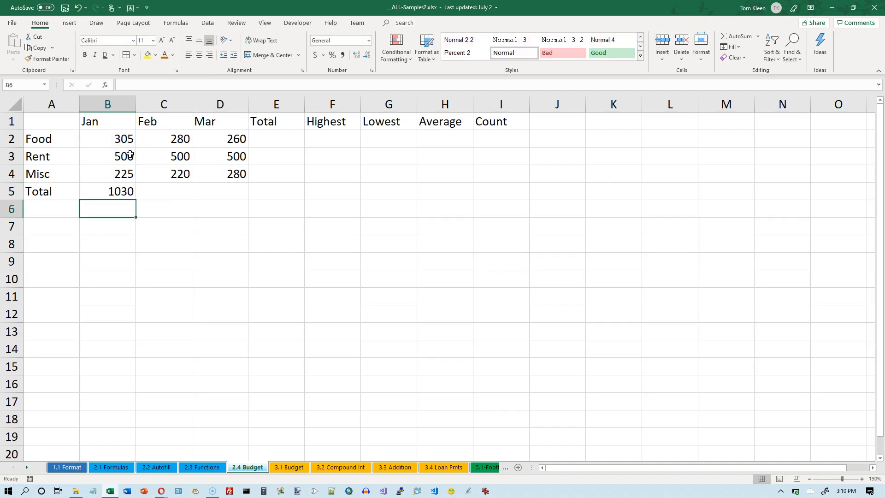
Copy the January total formula from B5 to cell G10 and inspect the range the copy references
click(123, 191)
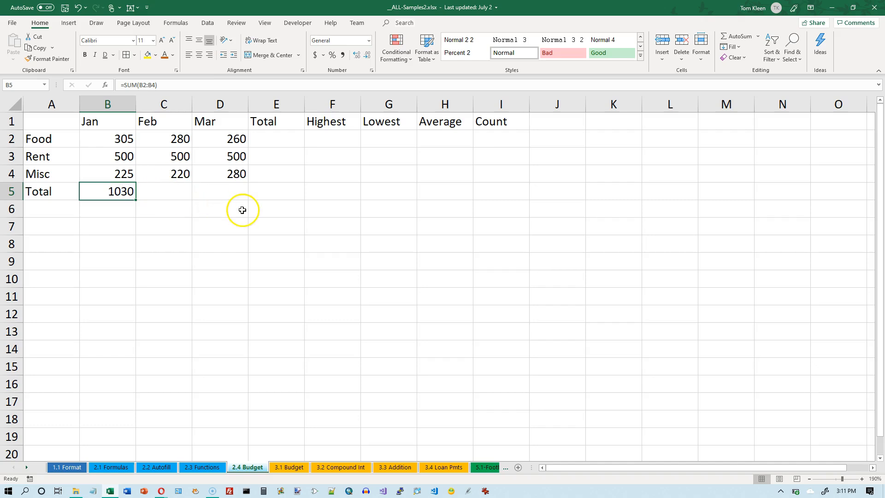
key(ctrl+c)
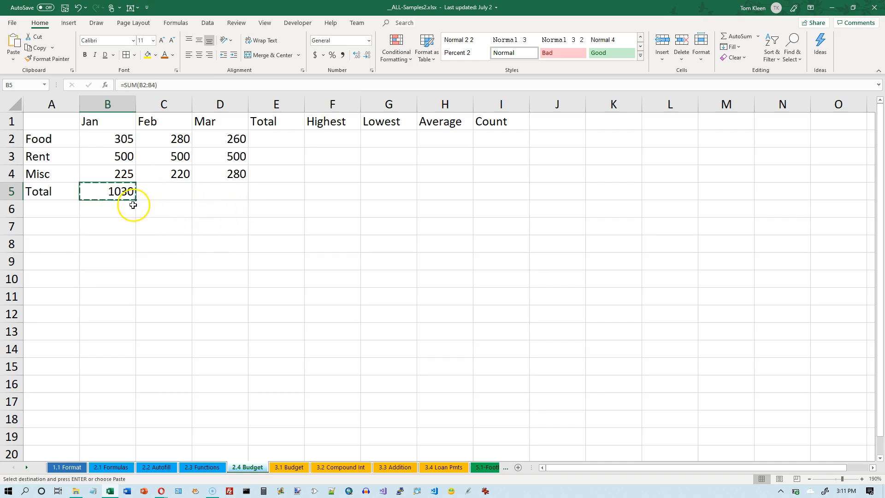
click(384, 278)
key(ctrl+v)
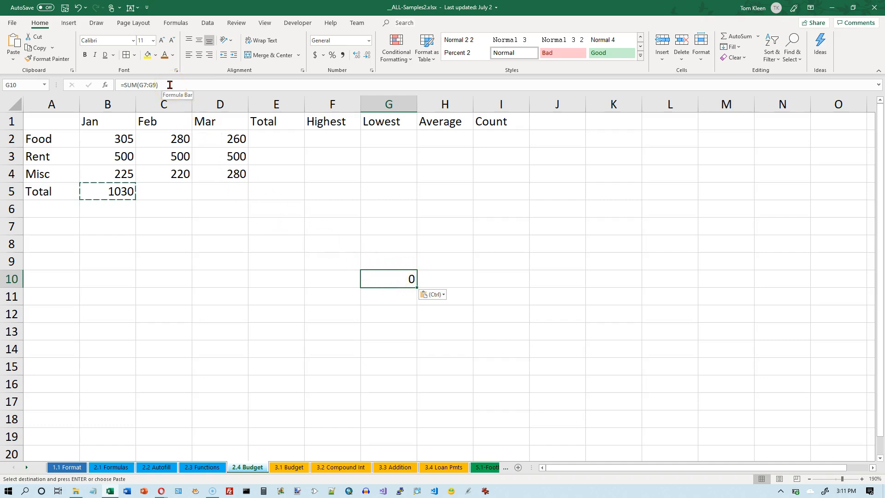
click(395, 280)
double_click(395, 280)
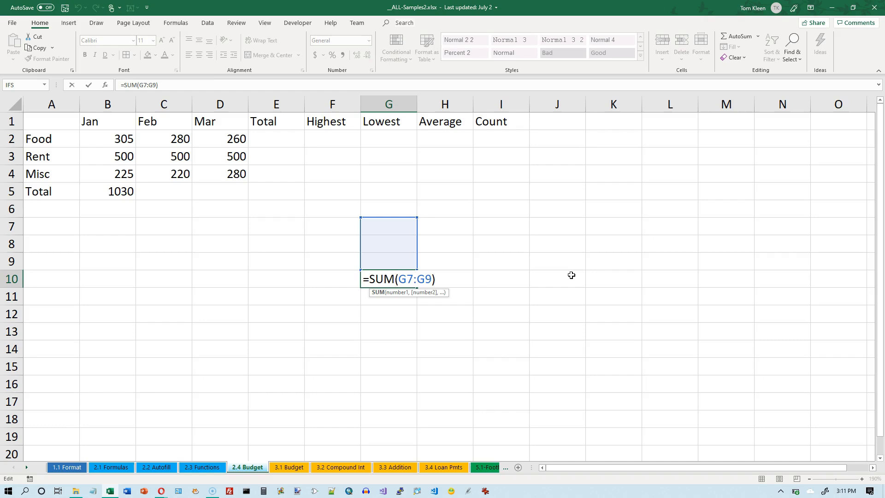
key(ctrl+Return)
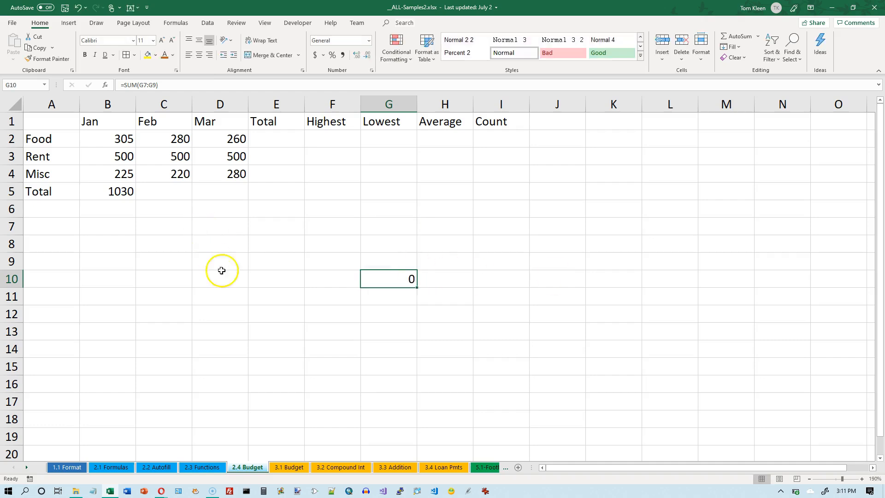
Copy the January total formula from B5 to cell E14 and inspect the range the copy references
click(118, 190)
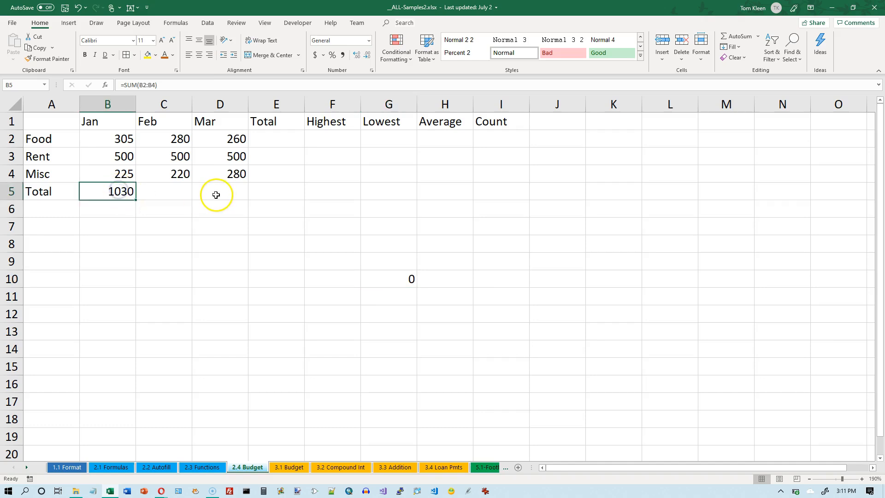
key(ctrl+c)
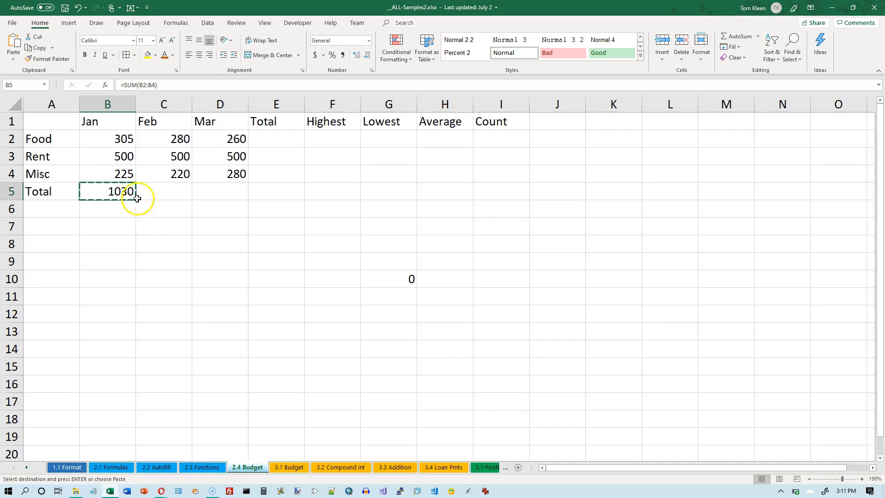
click(284, 349)
key(ctrl+v)
double_click(282, 349)
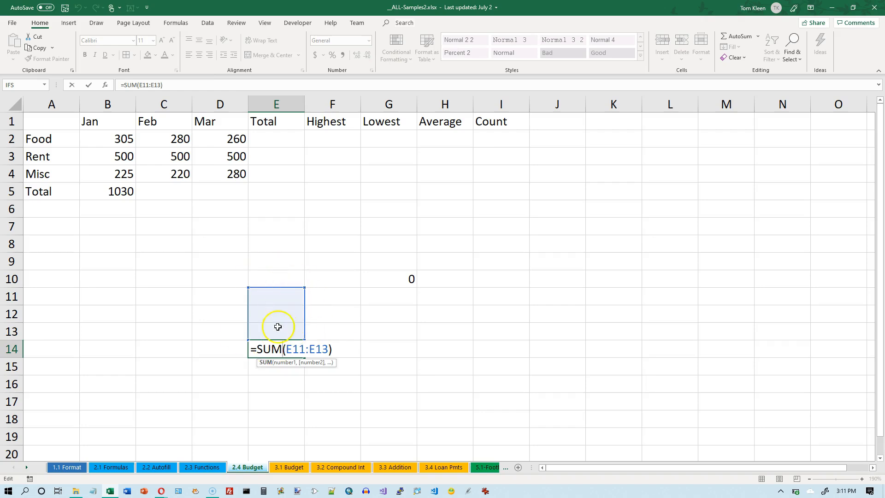
key(Escape)
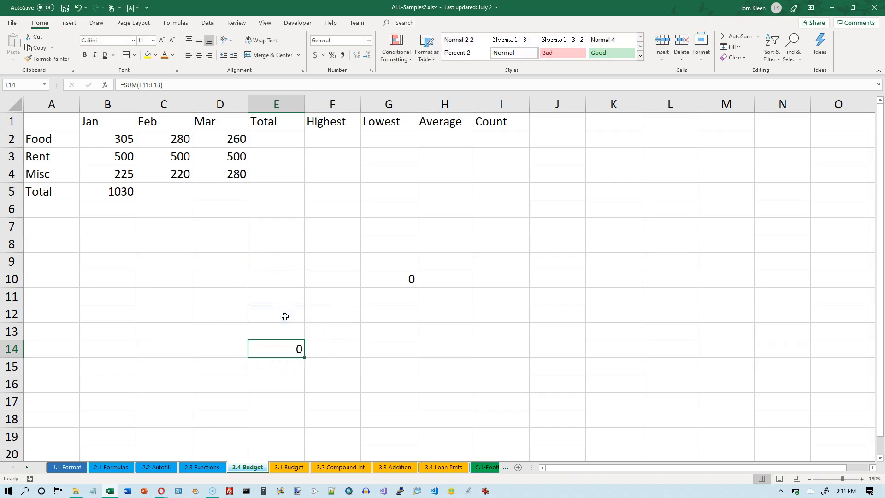
Clear the trial formula copies from the range D9:J15
drag(221, 261, 559, 367)
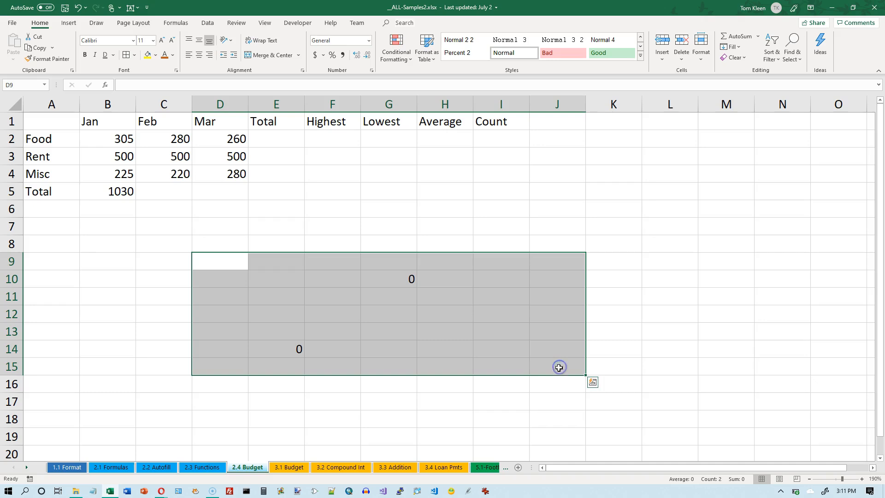
key(Delete)
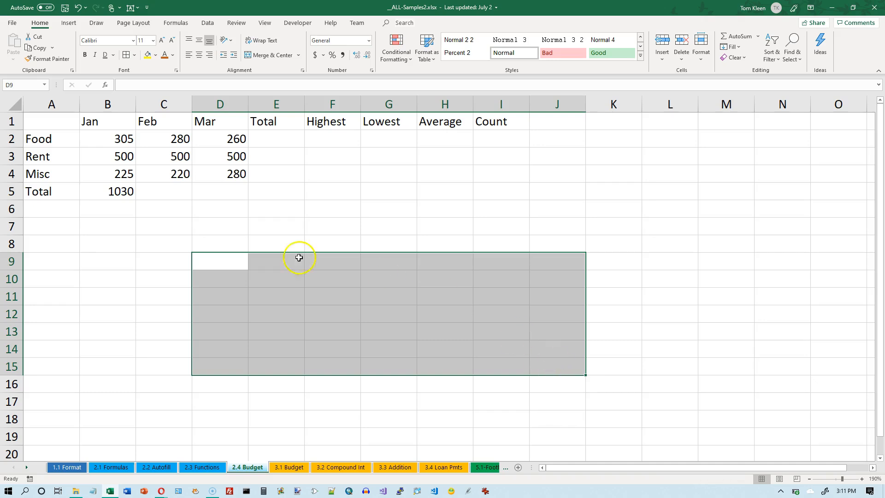
Fill the January total formula from B5 into C5 and check the range it references there
click(173, 191)
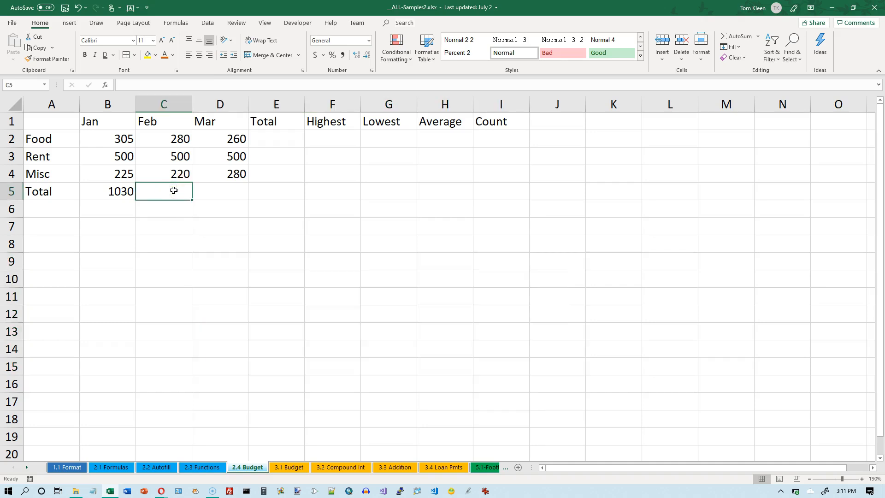
click(123, 191)
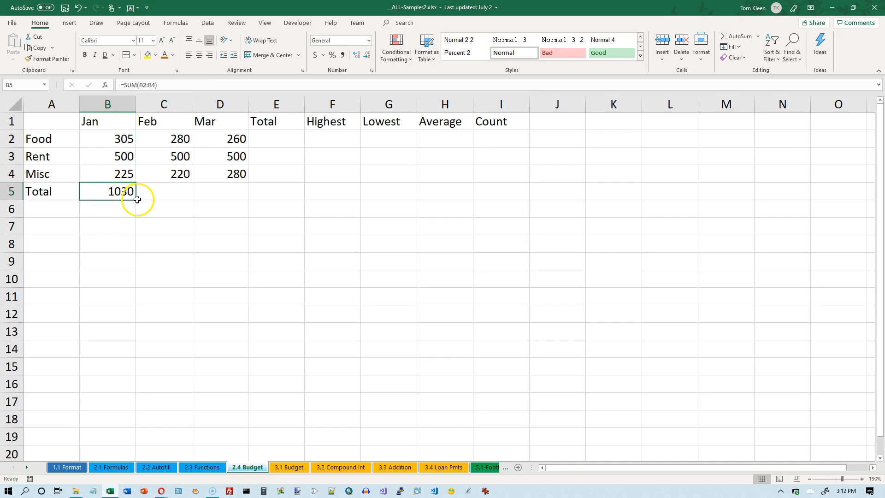
drag(137, 199, 182, 197)
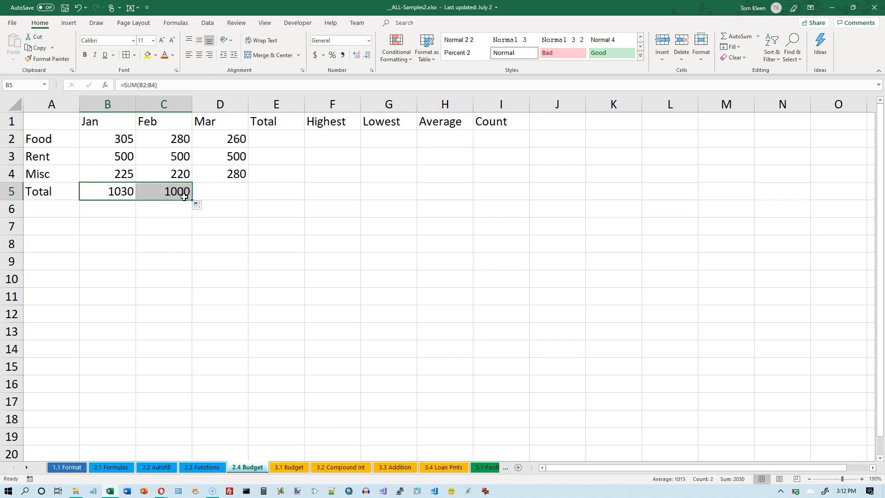
double_click(180, 194)
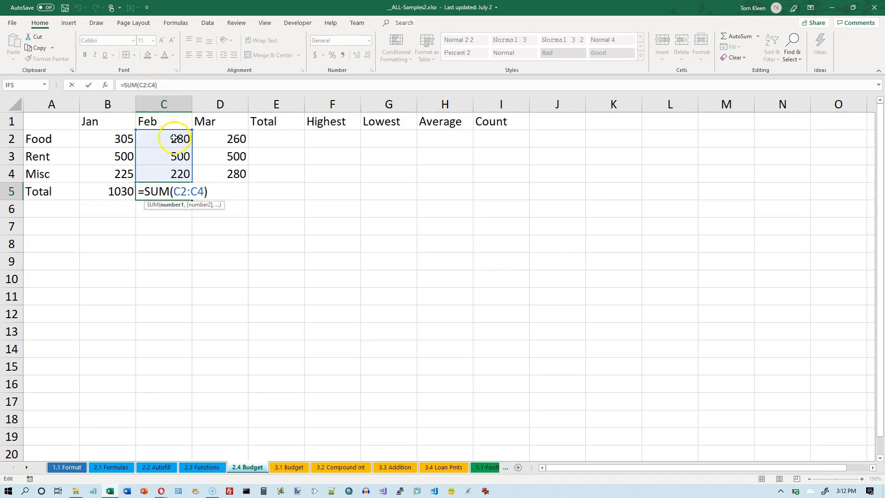
key(Escape)
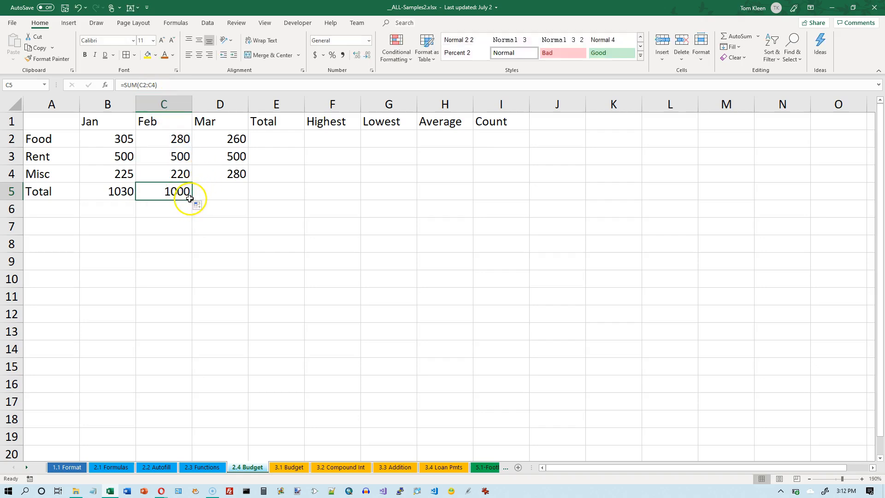
Fill the February total formula from C5 into D5 and check the range it references there
drag(191, 199, 240, 192)
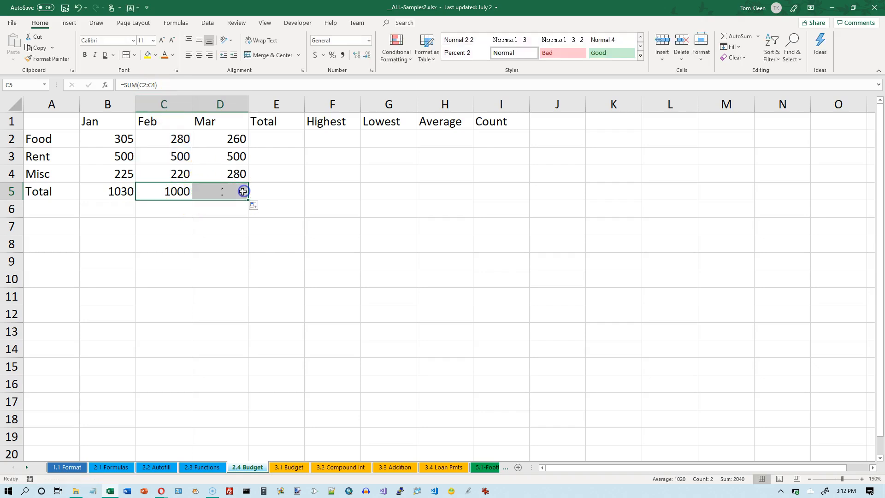
click(233, 190)
double_click(233, 190)
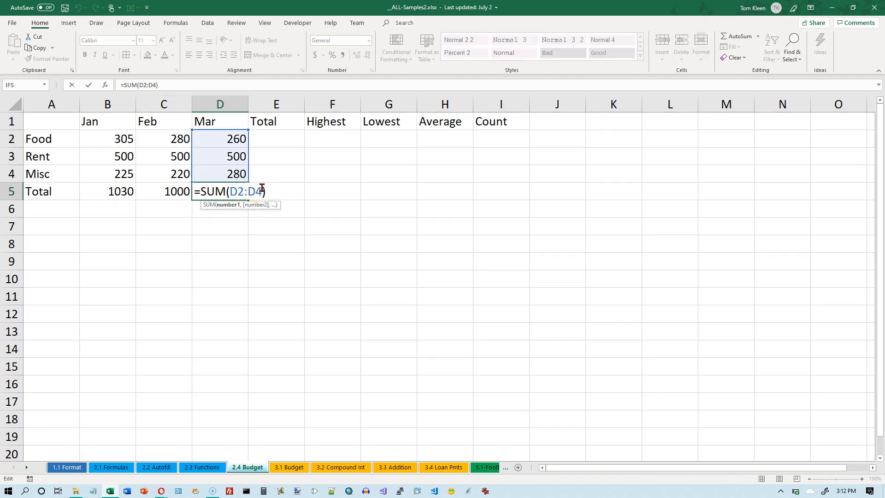
key(Escape)
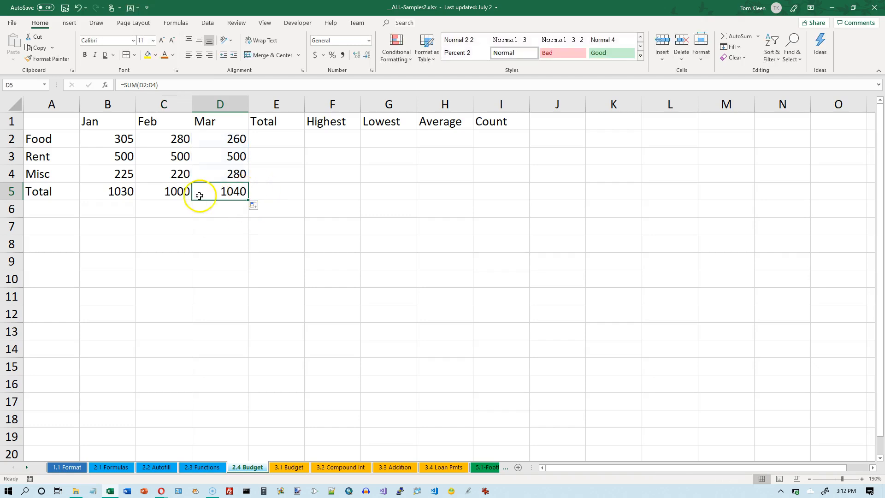
Fill the January total formula from B5 across C5 and D5 in one go
click(117, 191)
drag(135, 199, 245, 198)
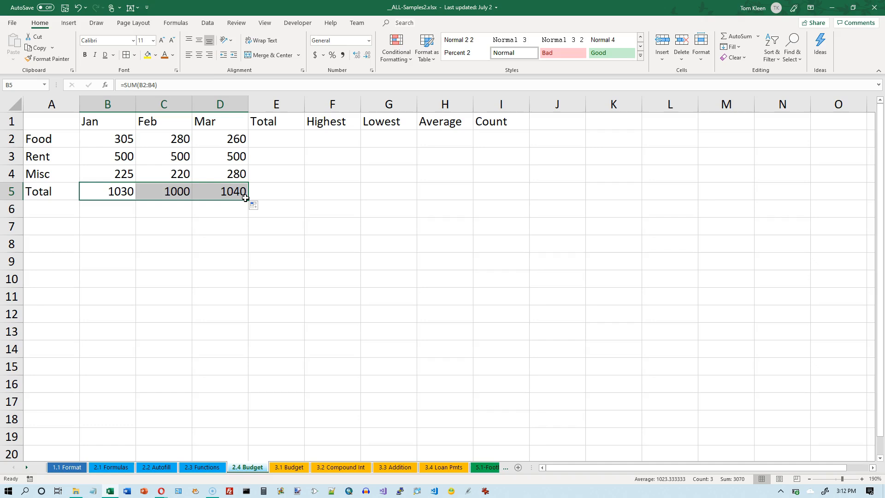
Clear the totals in B5:D5 and total all three months at once with a single AutoSum
click(100, 192)
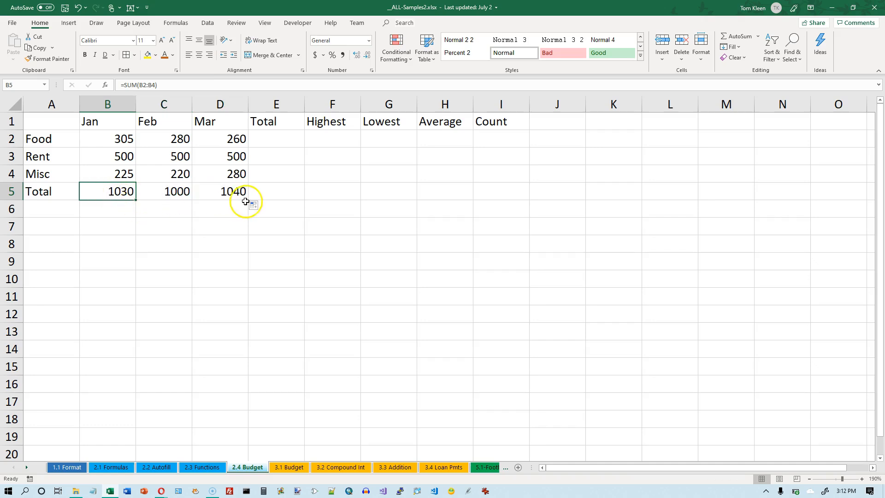
drag(120, 193, 213, 194)
key(Delete)
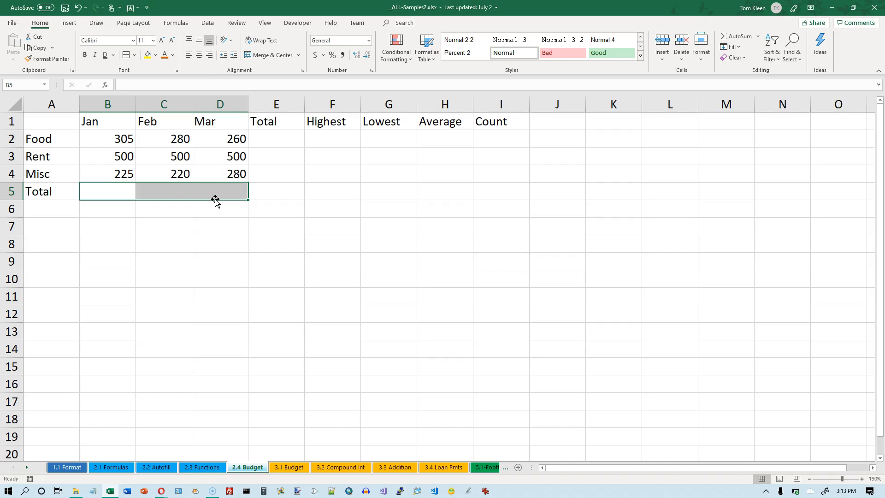
drag(120, 191, 240, 189)
click(737, 38)
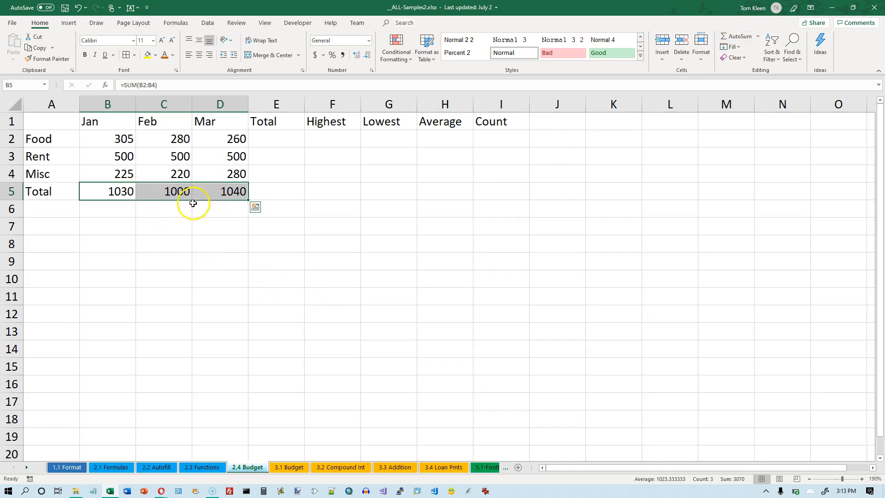
Examine the SUM formulas in B5, C5 and D5 and the column range each one references
click(119, 192)
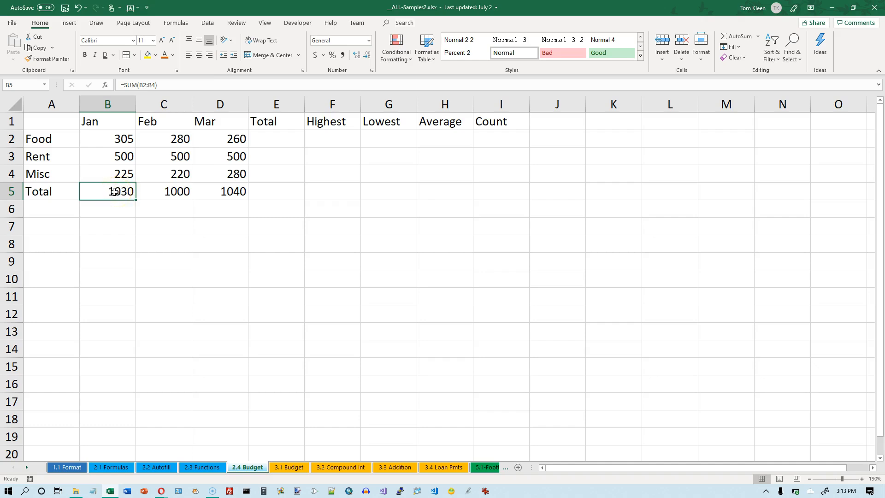
double_click(115, 192)
key(Escape)
double_click(162, 192)
key(Escape)
double_click(224, 192)
key(Escape)
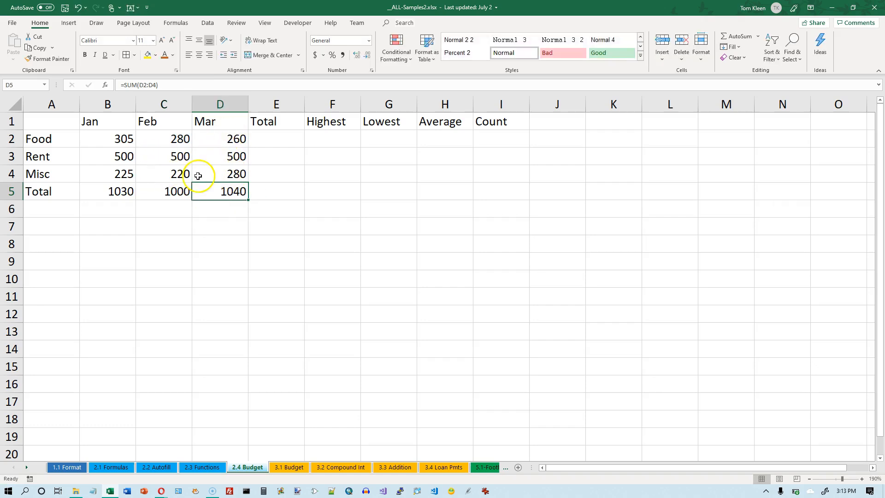
Total the Food, Rent, Misc and Total rows in E2:E5 at once with AutoSum
click(286, 139)
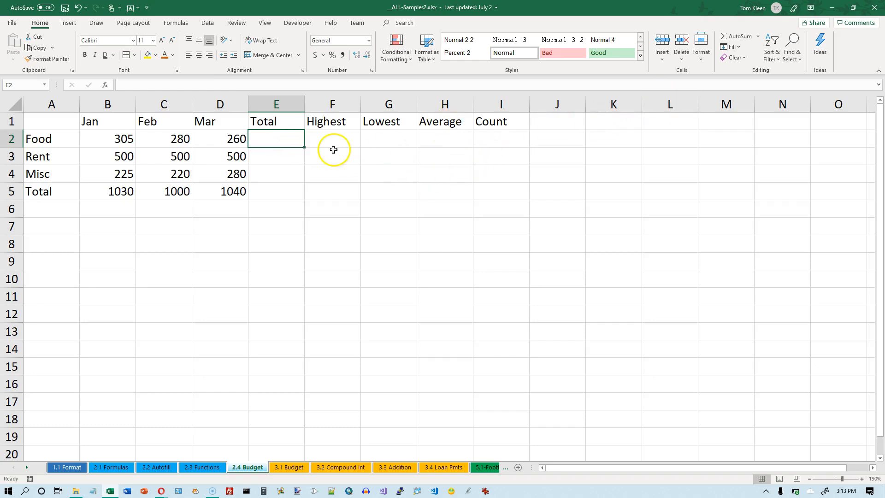
drag(279, 138, 277, 192)
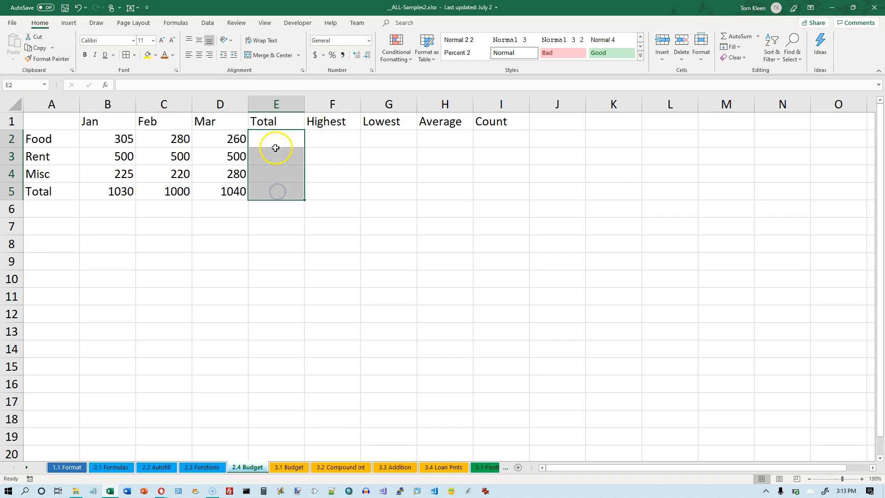
click(740, 37)
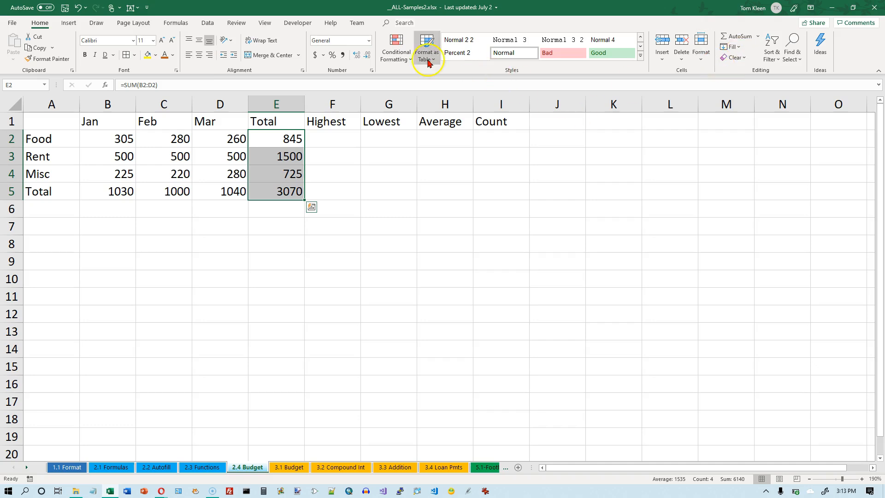
Examine the SUM formulas in the Total column, E2:E5, and the row range each one references
click(286, 139)
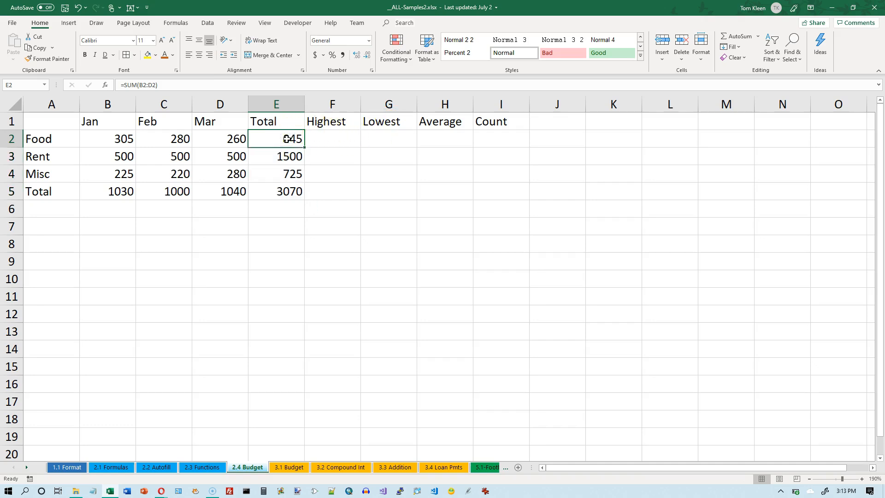
double_click(287, 139)
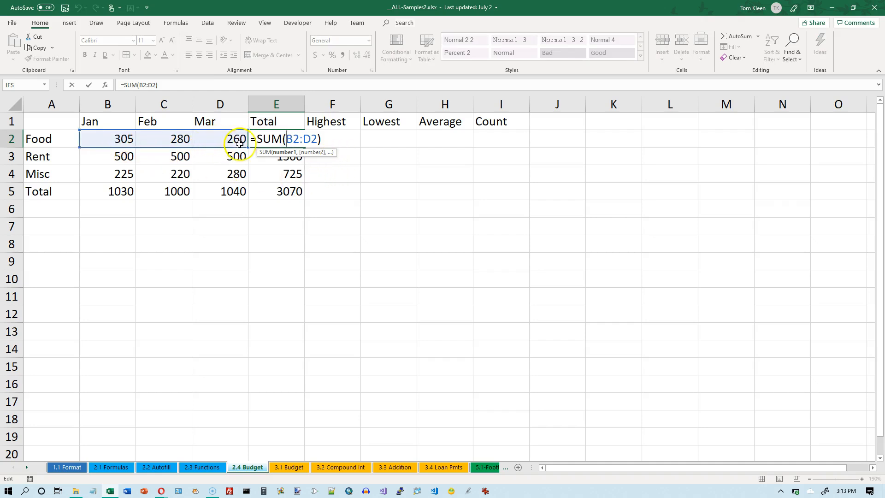
key(Return)
double_click(286, 156)
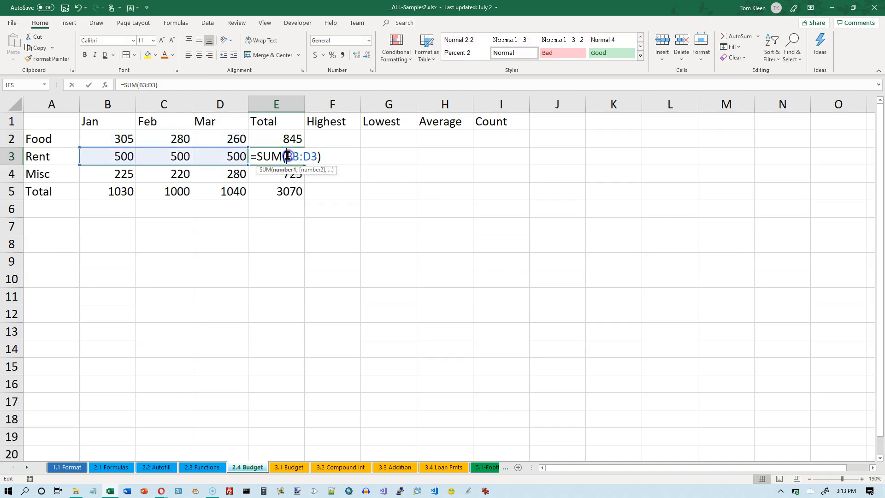
key(Escape)
key(Return)
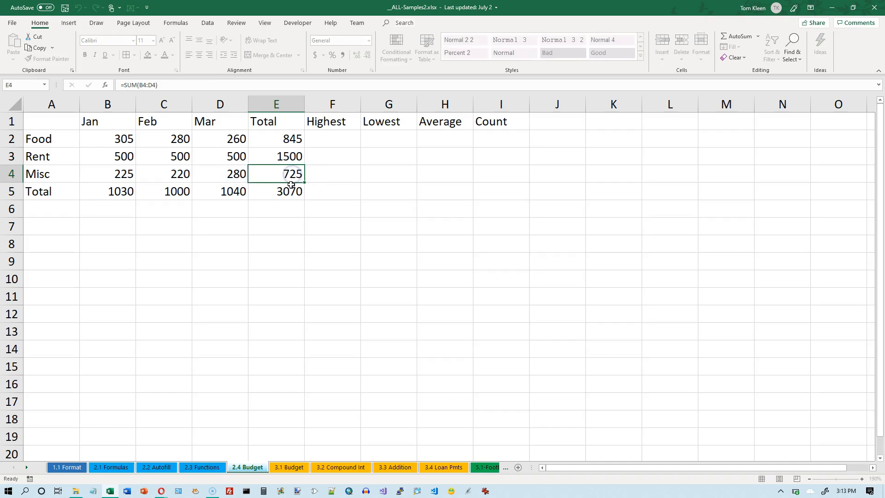
double_click(293, 189)
key(Escape)
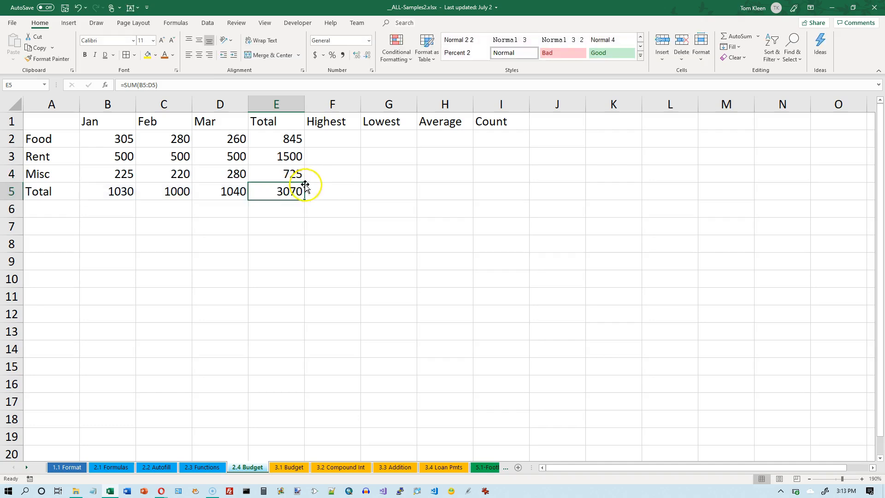
Pick out the highest monthly amounts for Food, Rent and Misc in cells B2, B3 and D4
click(332, 138)
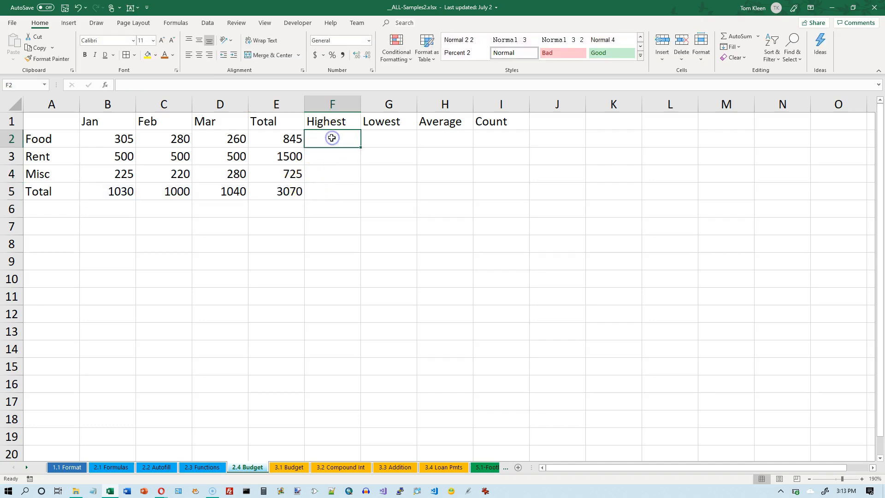
click(758, 37)
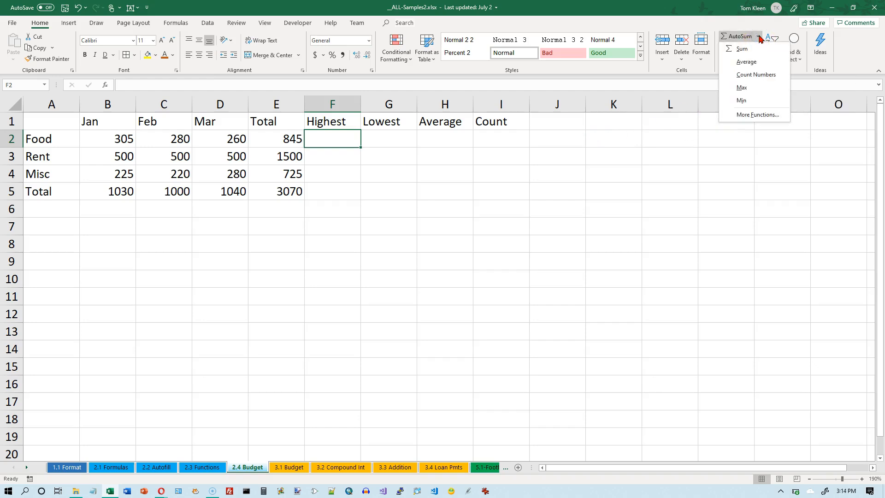
click(331, 140)
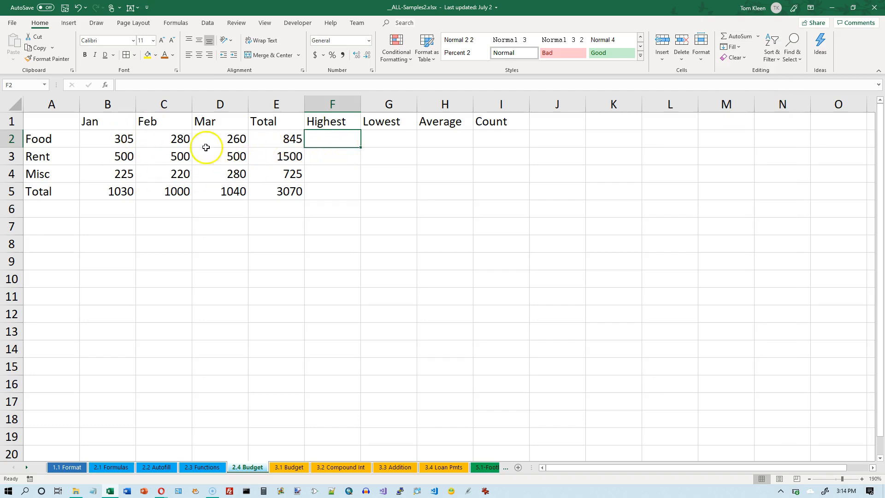
click(126, 139)
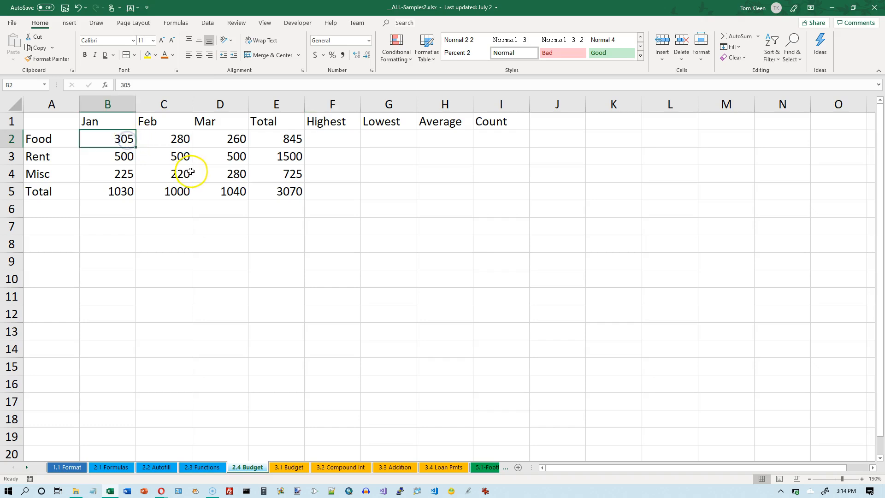
ctrl+click(123, 157)
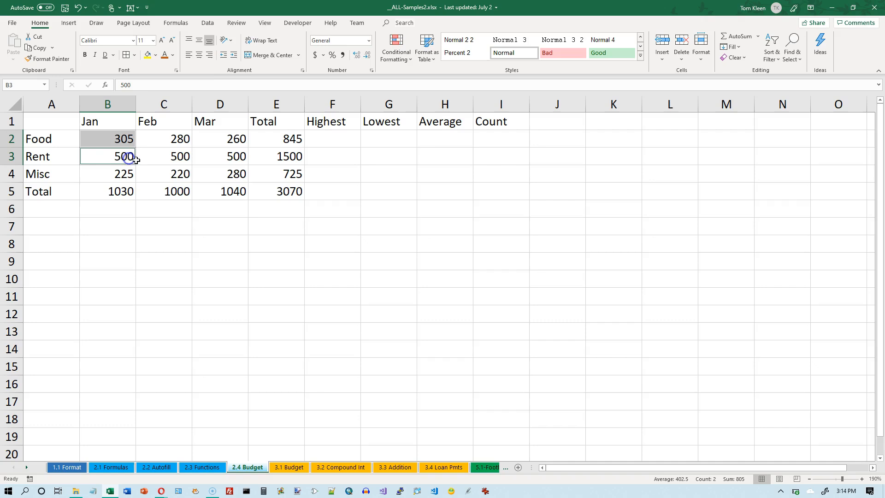
ctrl+click(233, 174)
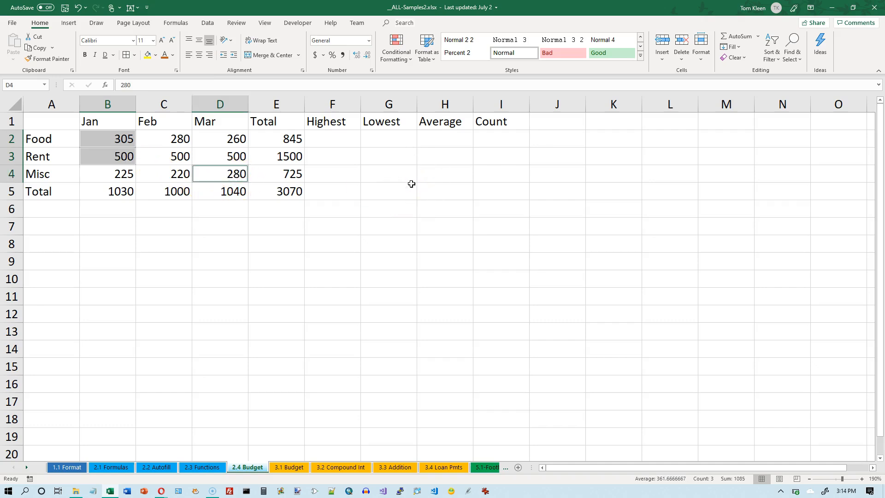
Calculate the highest monthly Food amount in F2 with AutoSum Max, limiting the range to B2:D2
click(331, 139)
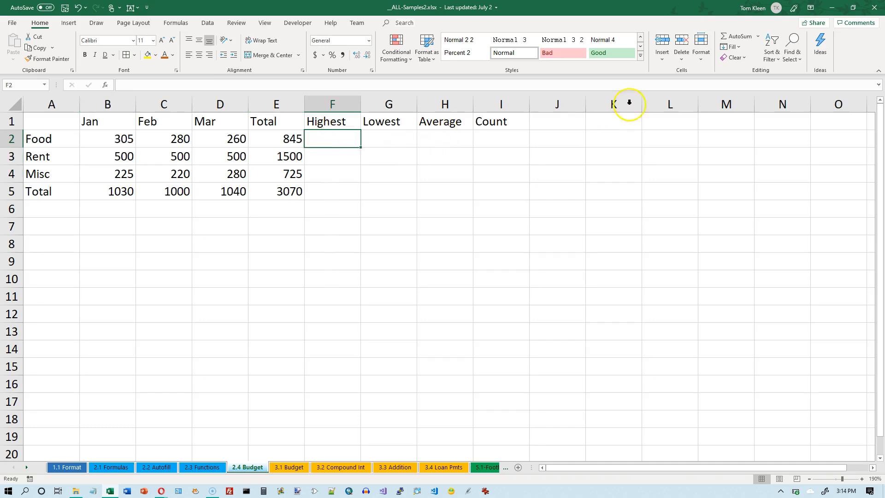
click(758, 37)
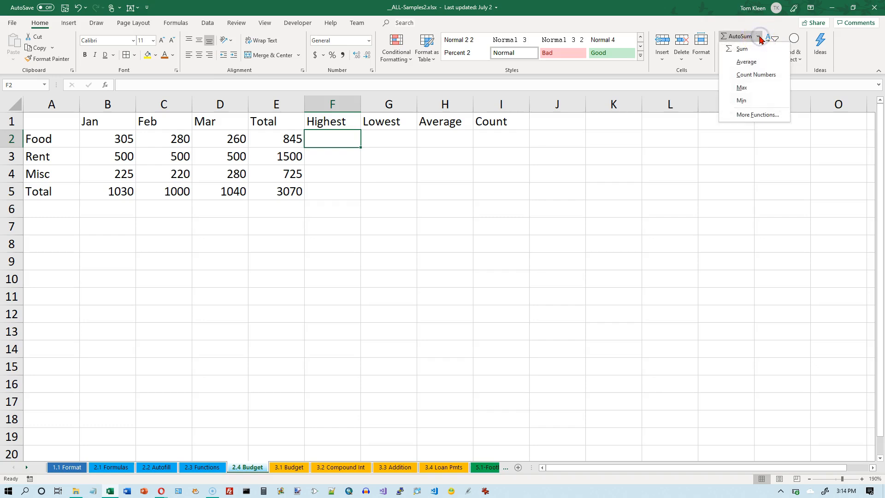
click(756, 87)
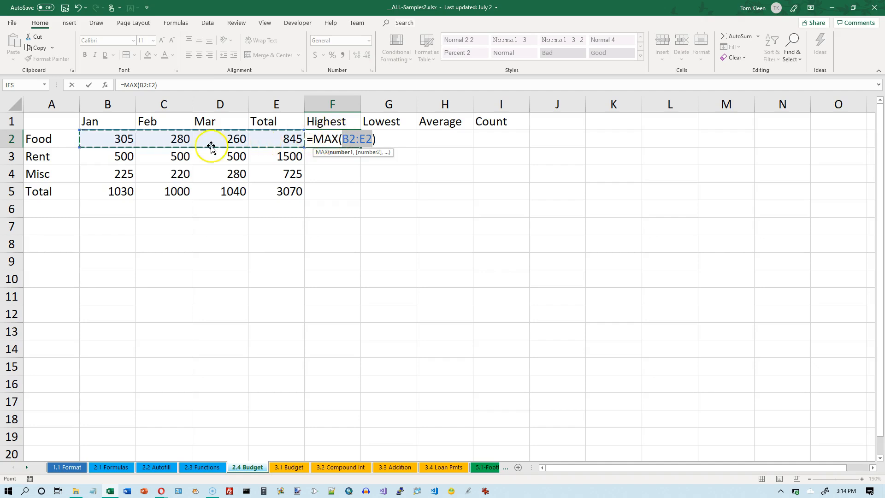
click(111, 139)
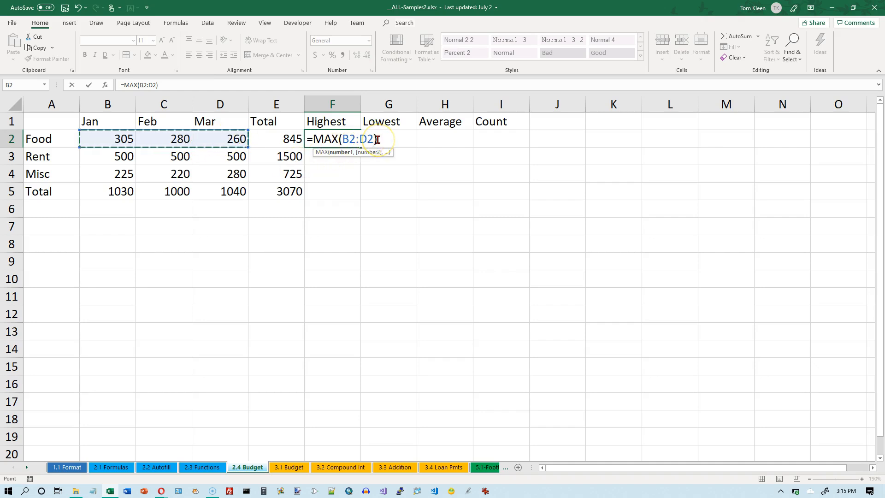
key(Return)
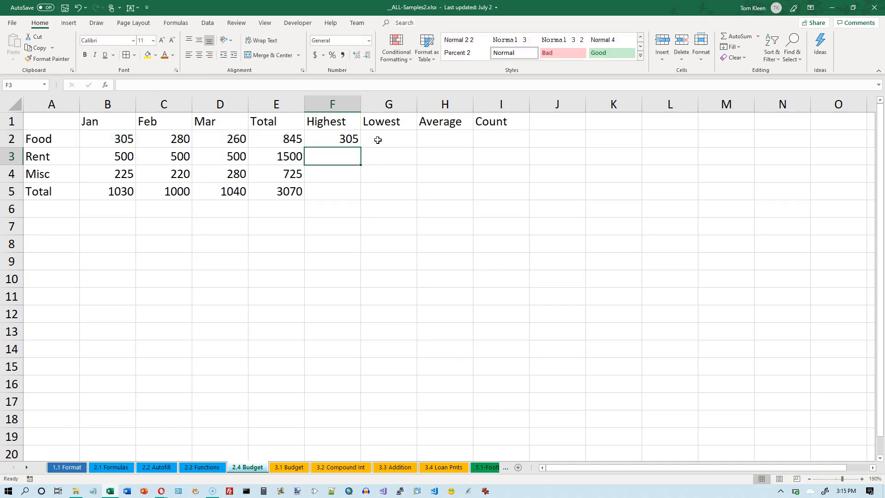
Check the range of the MAX formula in F2 and copy it down the Highest column through F5
double_click(346, 136)
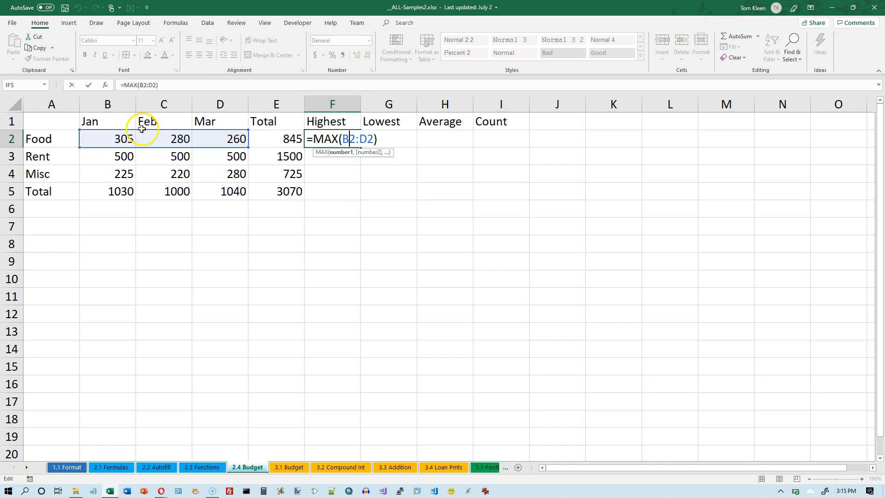
key(Escape)
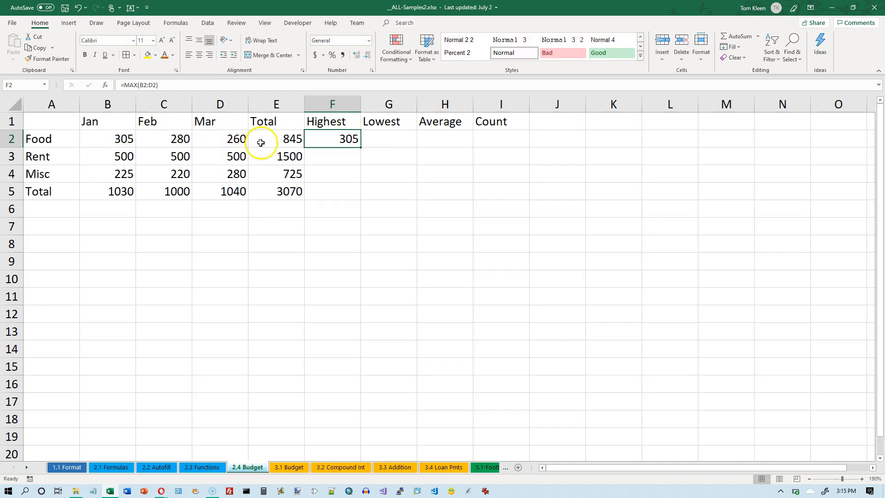
click(346, 139)
drag(362, 147, 370, 198)
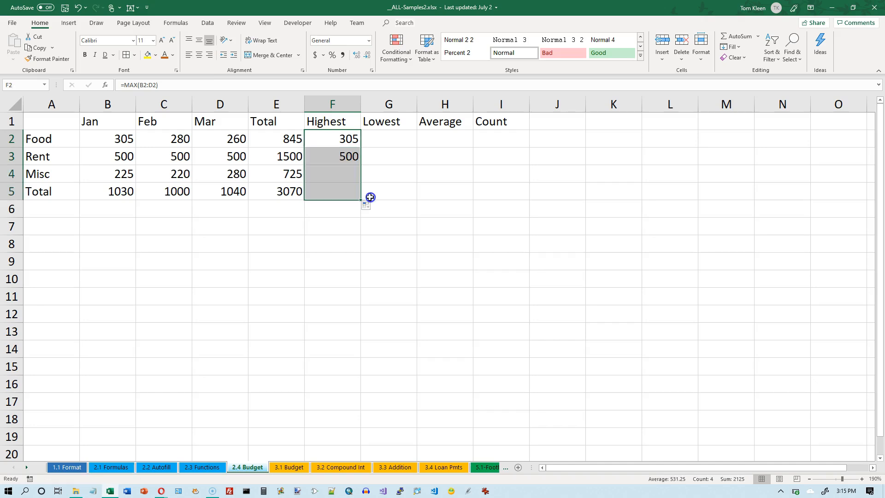
Examine the copied MAX formulas in F3, F4 and F5 and the row range each one references
double_click(338, 156)
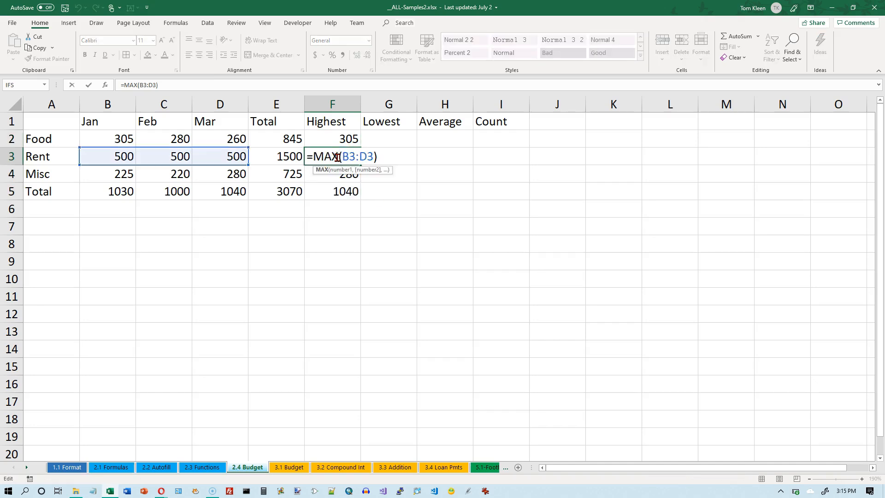
key(Escape)
double_click(338, 174)
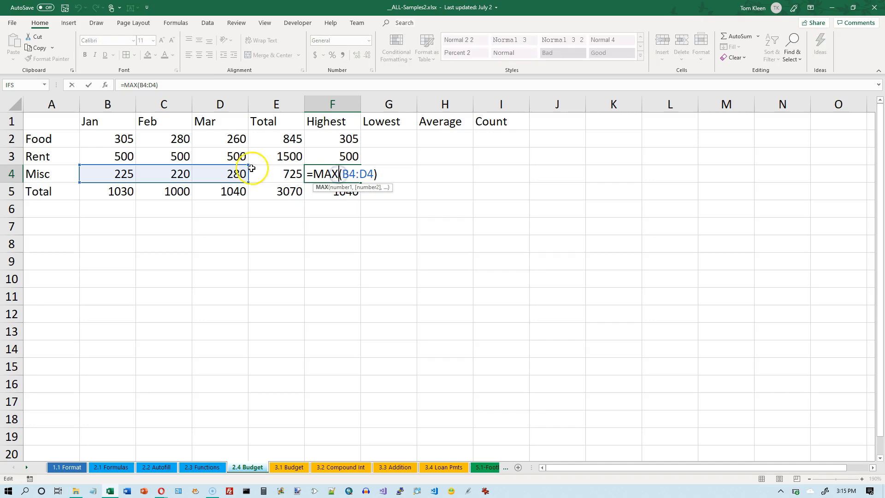
key(Escape)
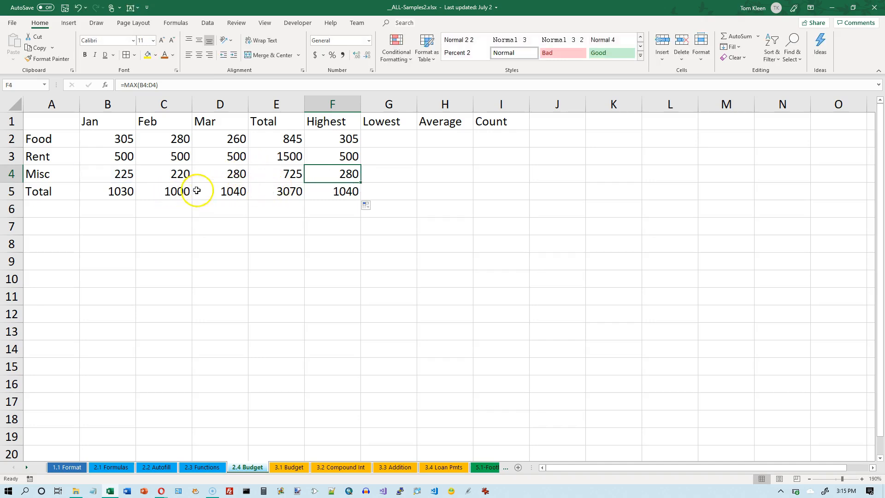
double_click(337, 192)
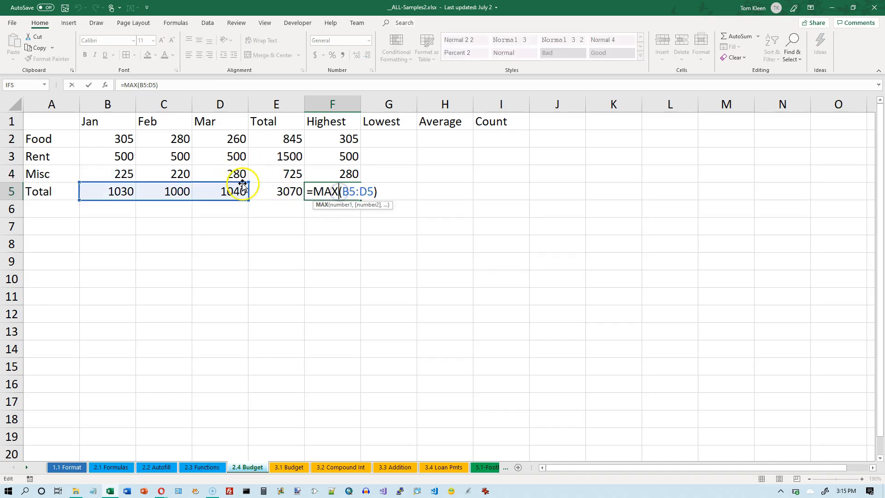
key(Escape)
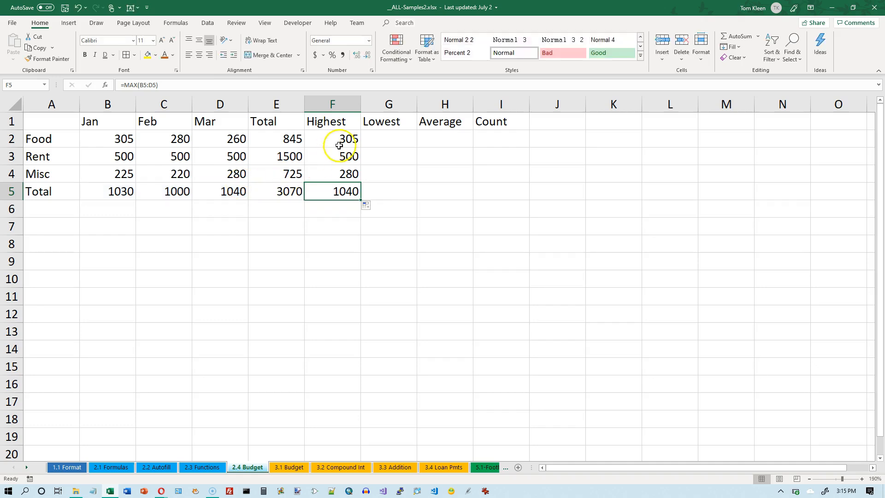
Fill the Lowest column G2:G5 from an AutoSum Min of B2:D2 copied down, and clear those cells again
click(387, 137)
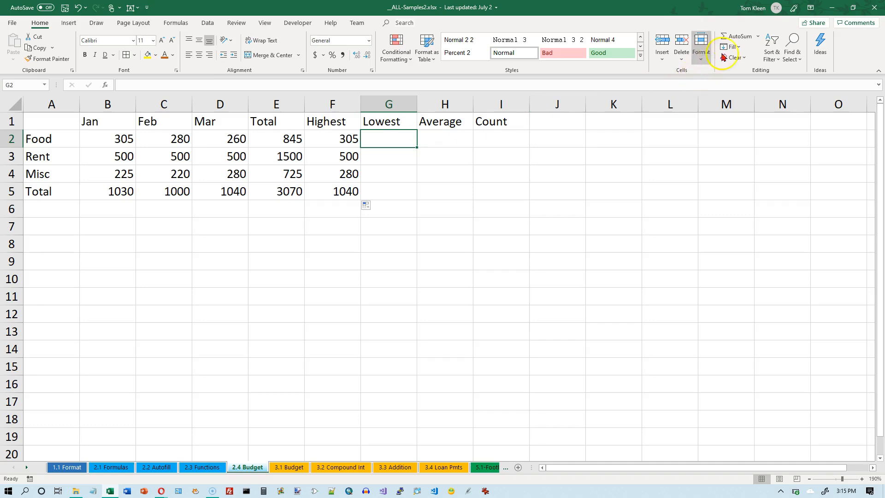
click(758, 37)
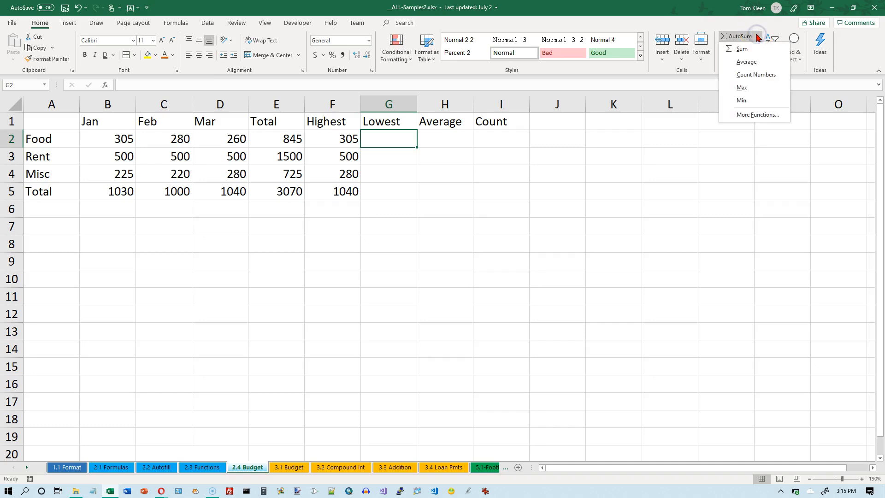
click(743, 102)
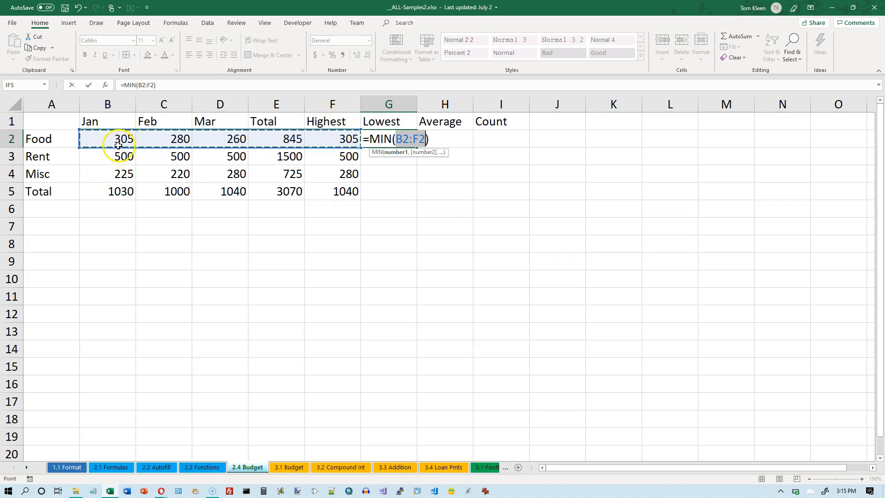
drag(119, 138, 217, 137)
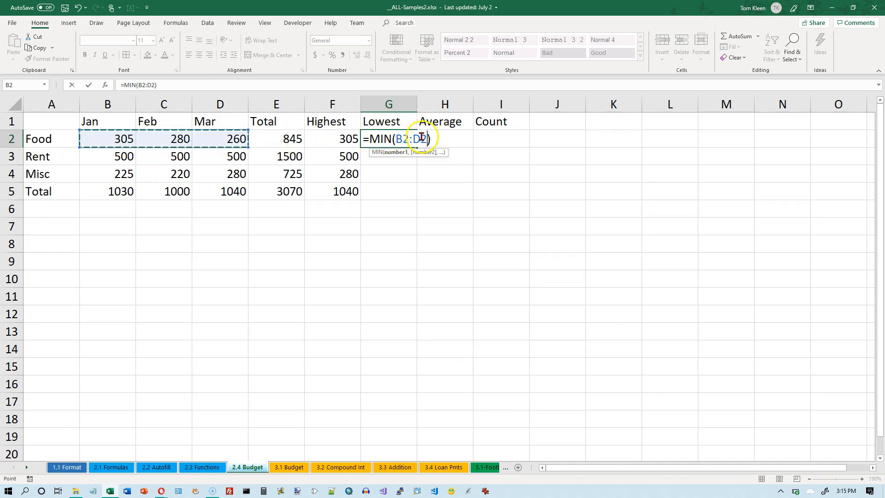
key(Return)
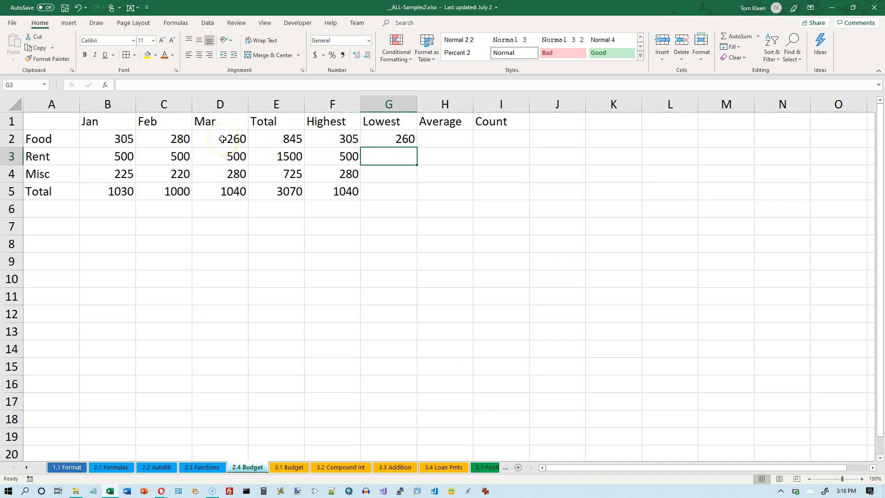
click(403, 139)
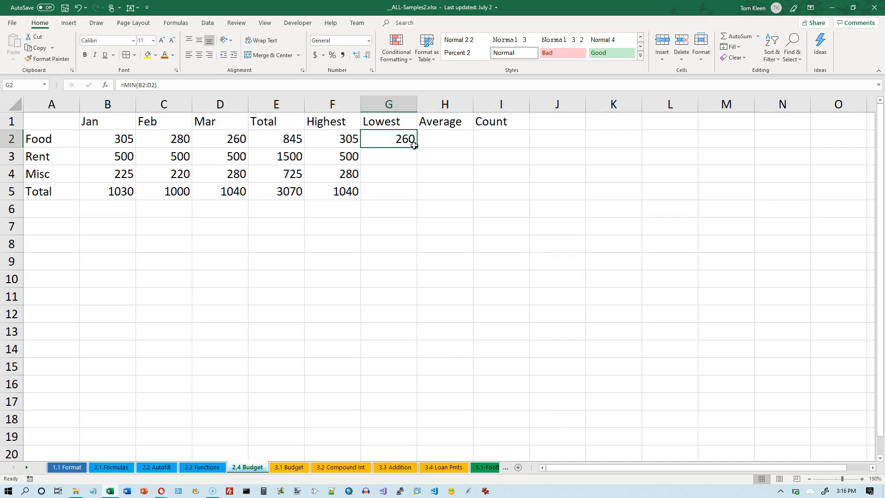
drag(417, 147, 416, 198)
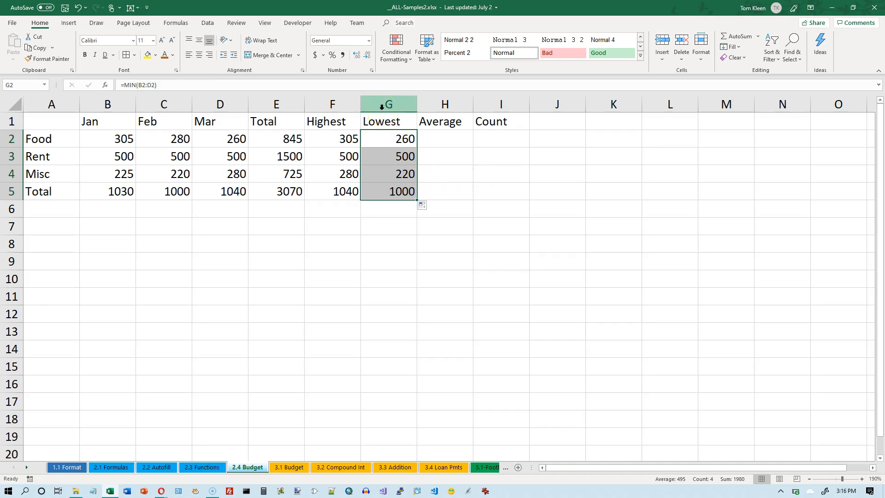
key(Delete)
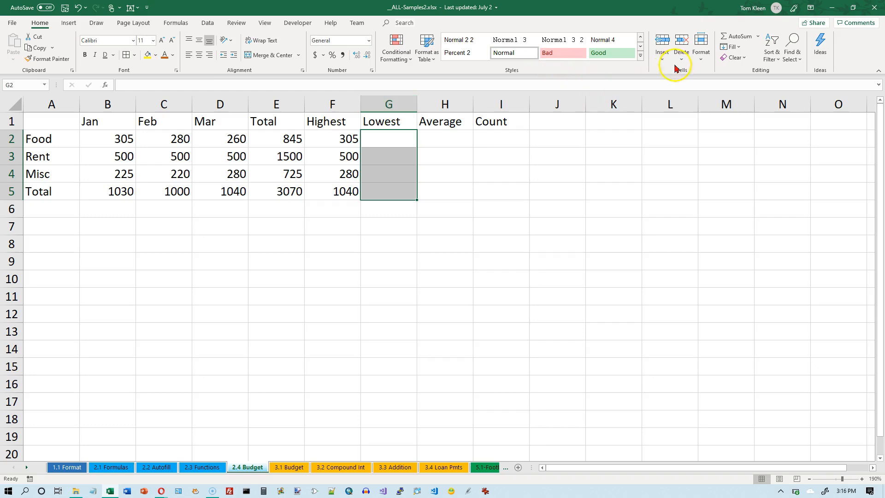
Enter the formula =min(b2:d2) manually in G2 and copy it down the Lowest column through G5
click(399, 138)
click(758, 37)
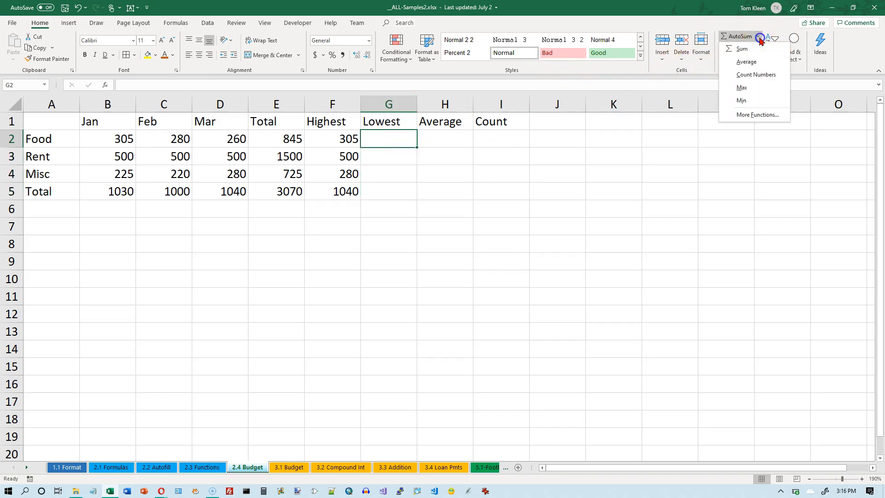
click(399, 143)
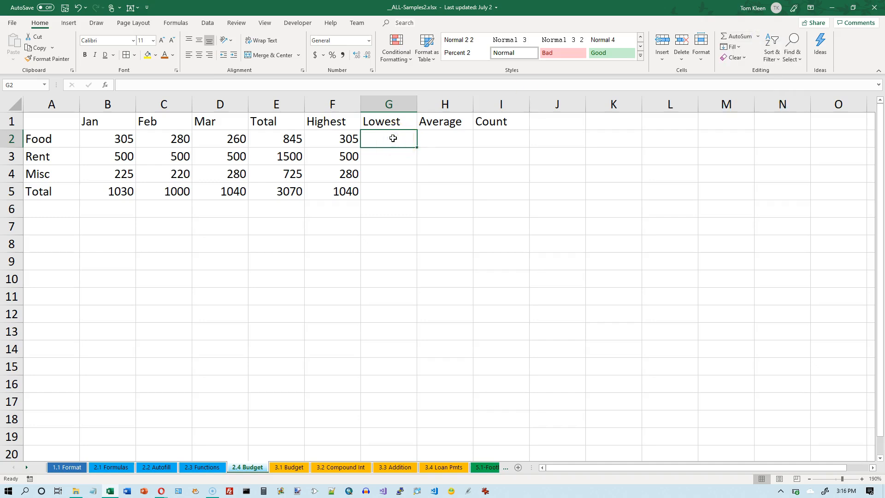
text(=)
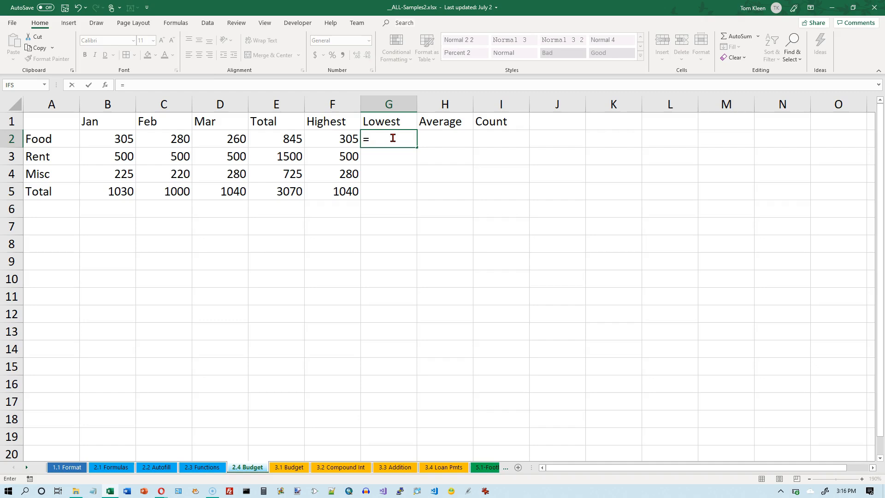
text(min)
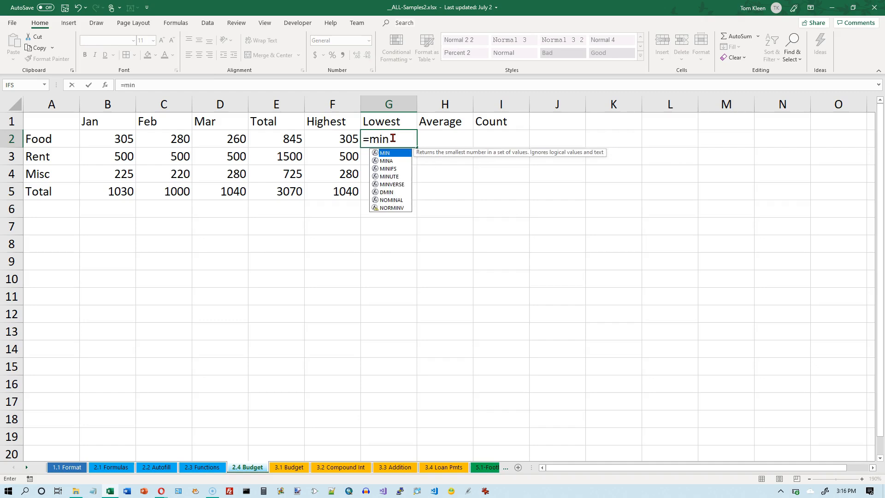
text(()
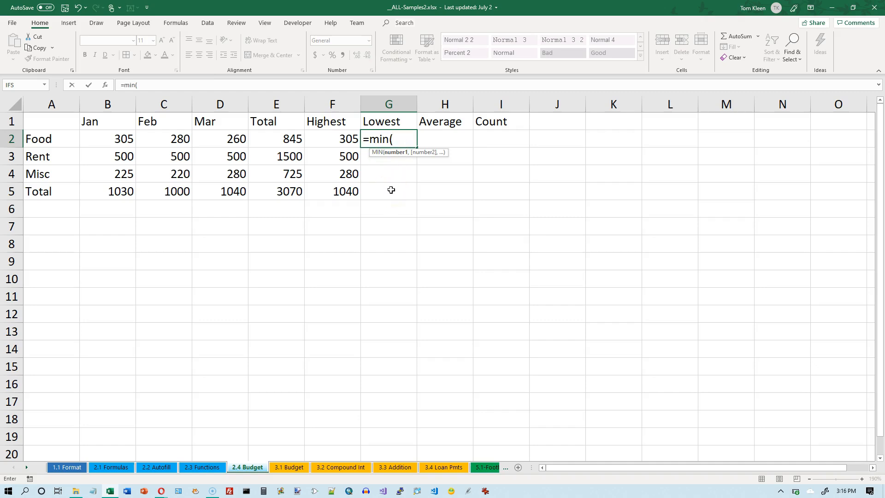
text(b2:d2))
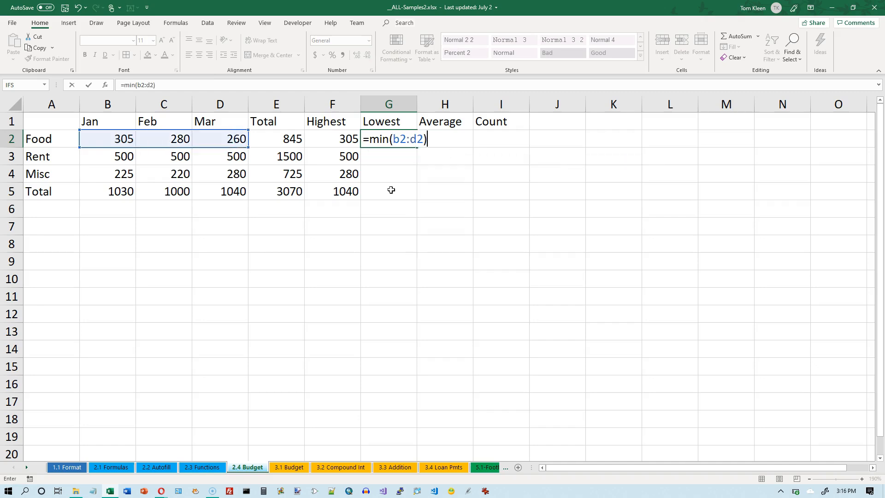
key(Return)
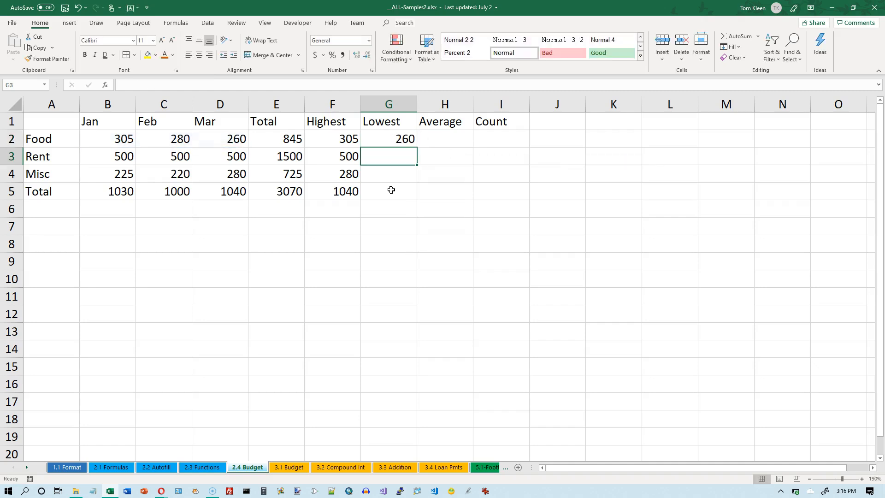
click(401, 138)
drag(417, 146, 414, 195)
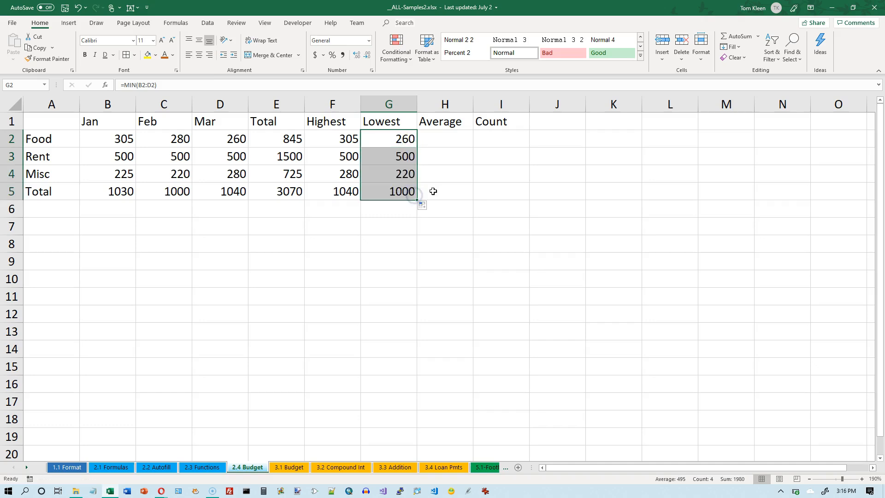
Fill the Average column H2:H5 with an AutoSum Average of B2:D2 entered in H2 and copied down
click(452, 137)
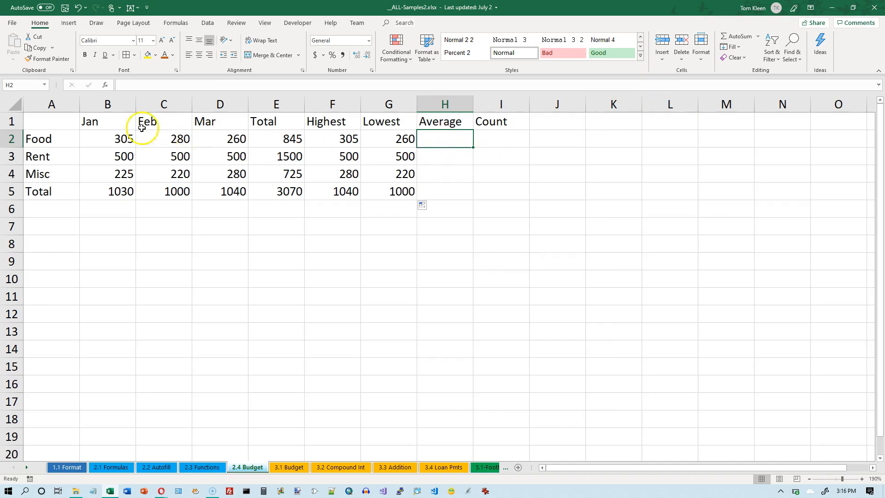
click(757, 36)
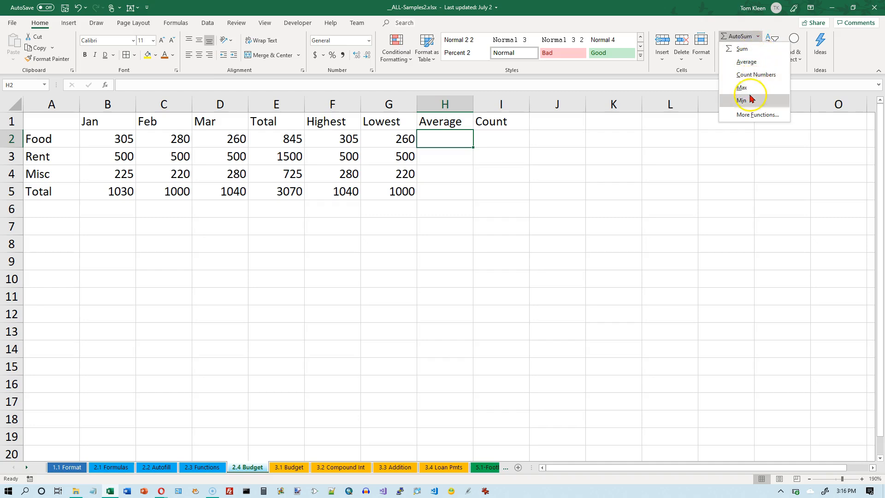
click(747, 61)
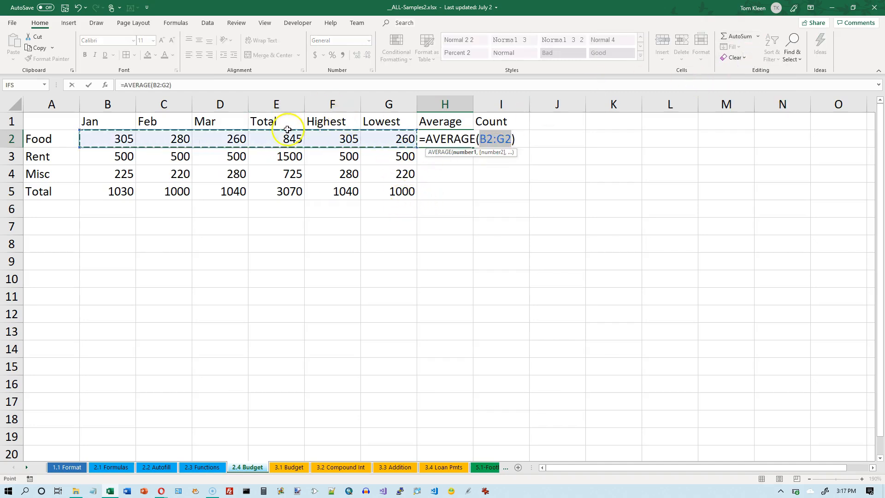
drag(119, 138, 227, 139)
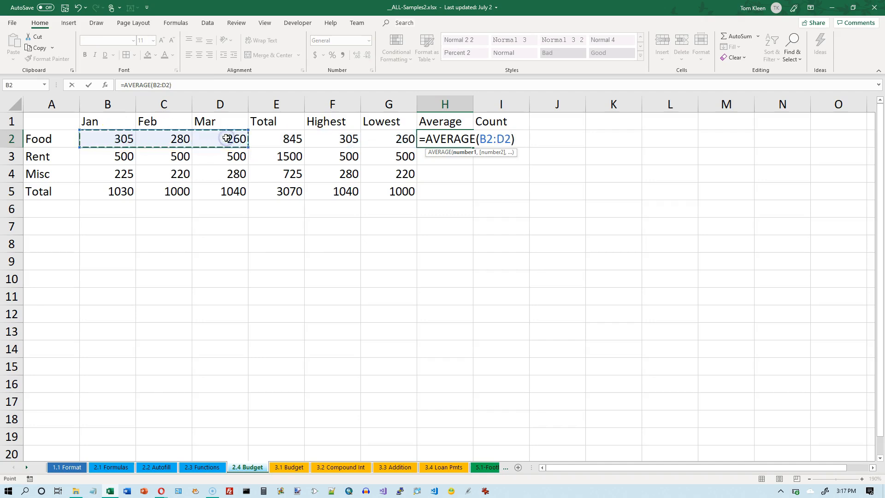
key(Return)
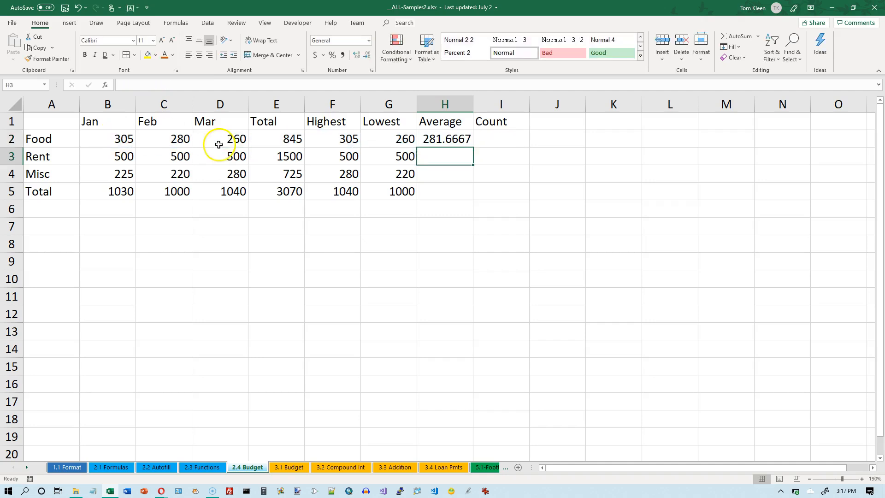
click(461, 139)
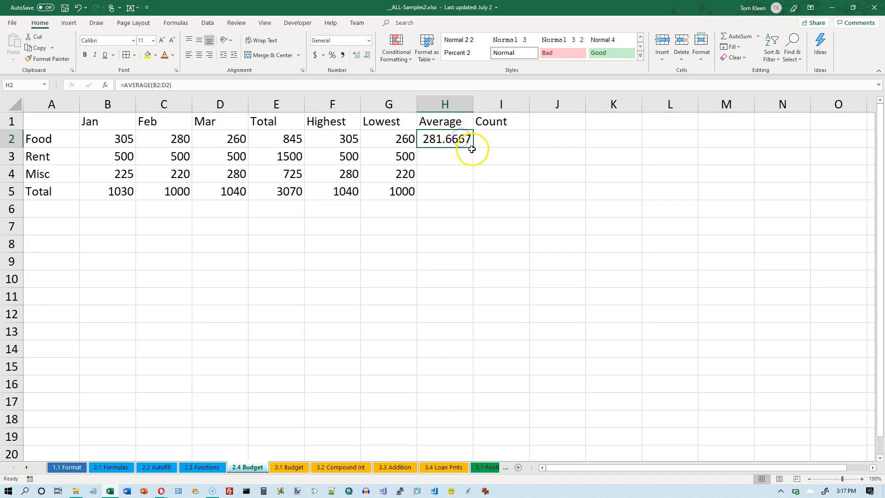
drag(474, 147, 477, 200)
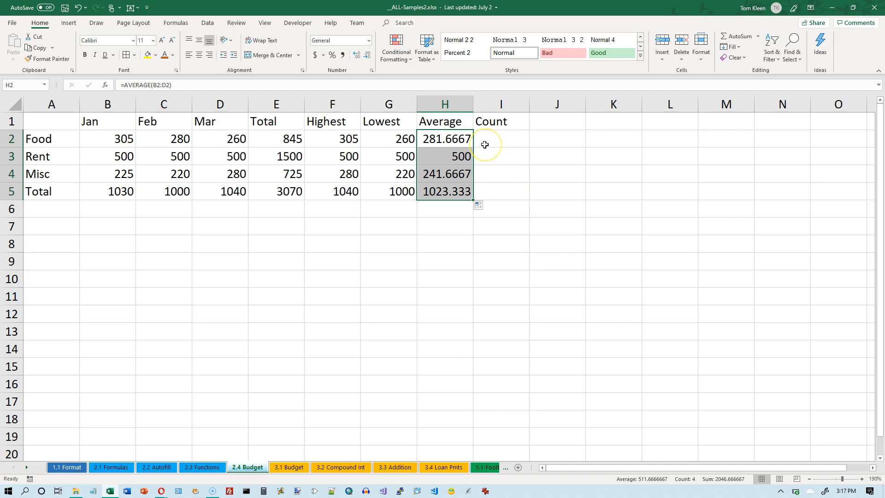
Fill the Count column I2:I5 with an AutoSum Count Numbers of B2:D2 entered in I2 and copied down
click(501, 140)
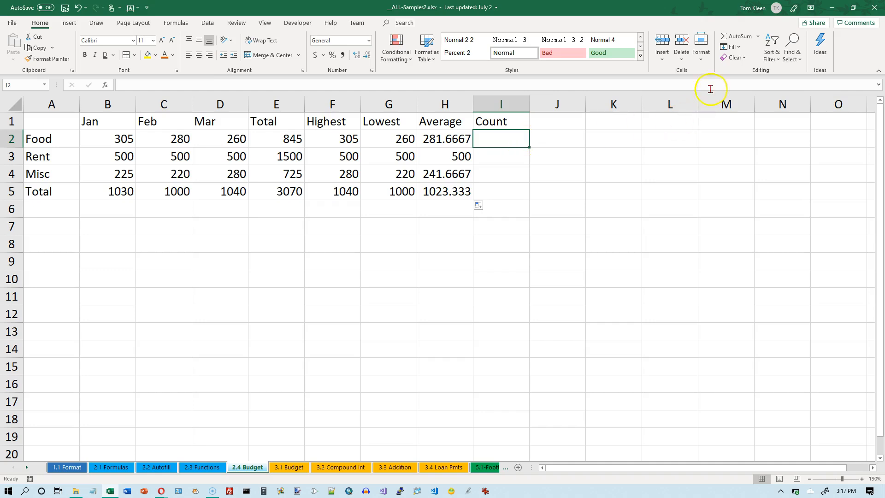
click(758, 37)
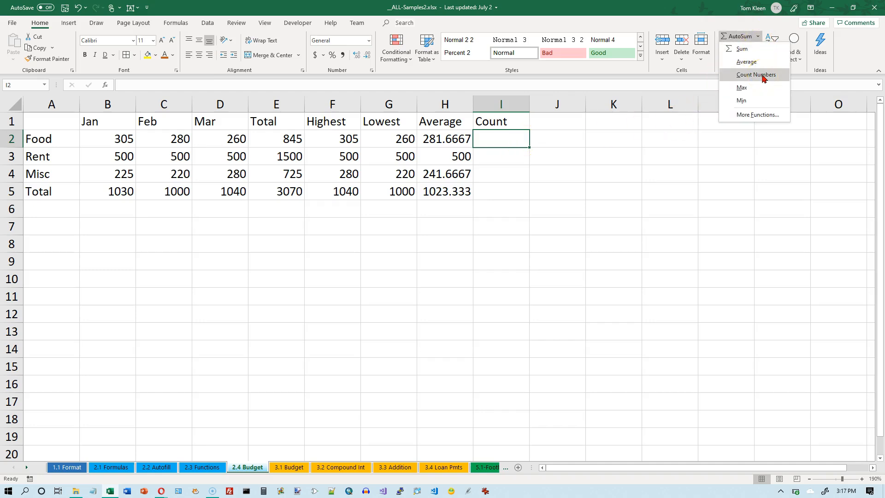
click(502, 136)
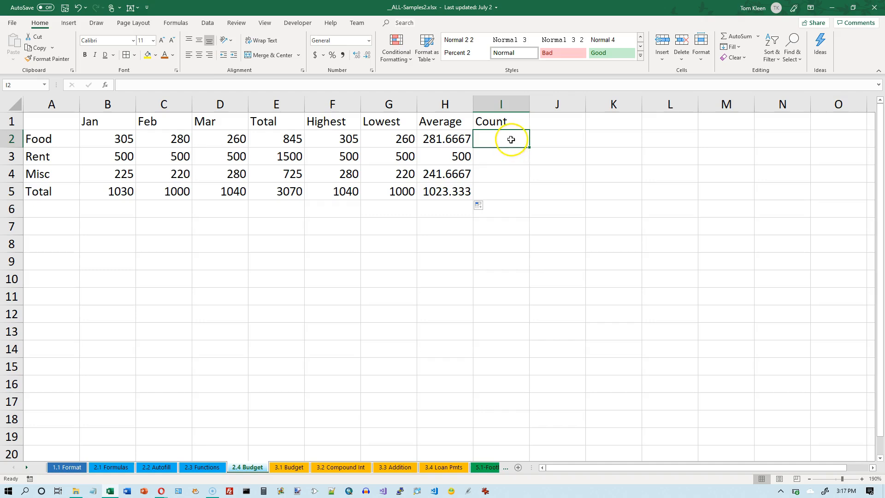
click(757, 36)
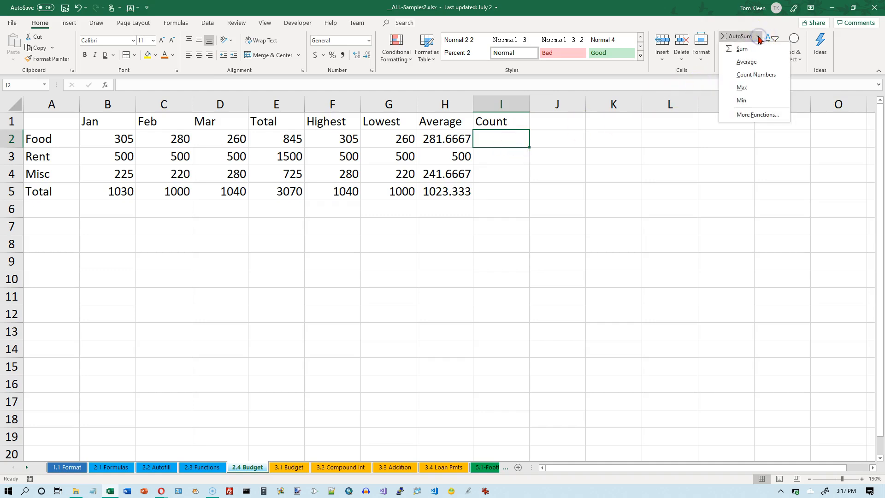
click(750, 75)
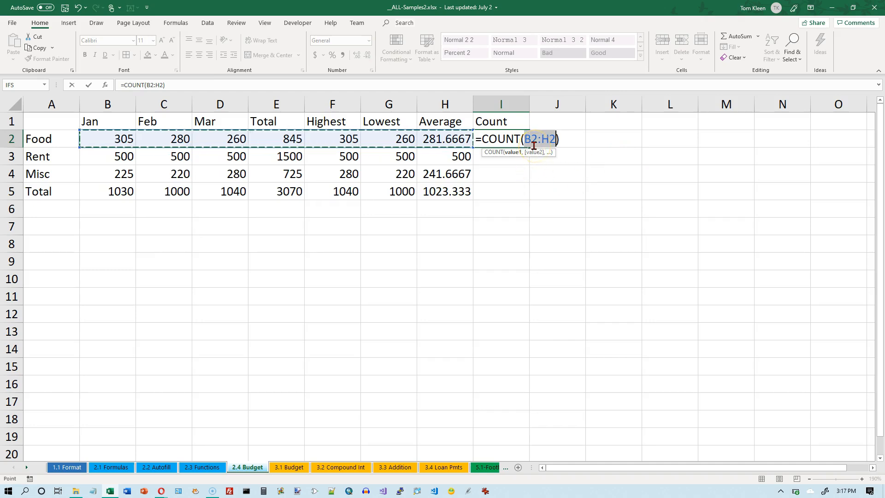
drag(122, 139, 225, 137)
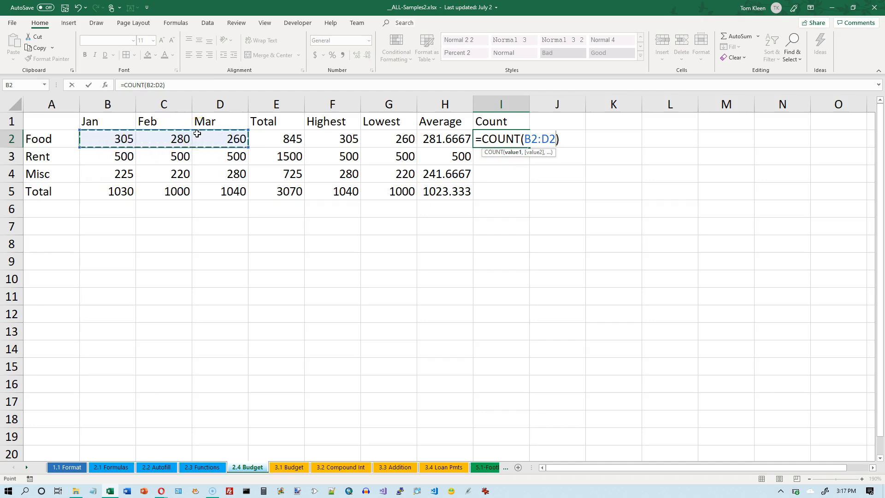
key(Return)
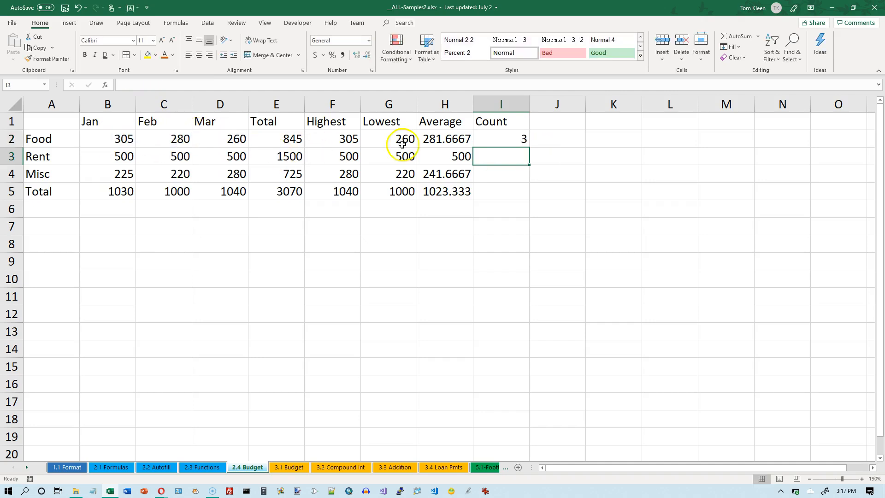
click(510, 138)
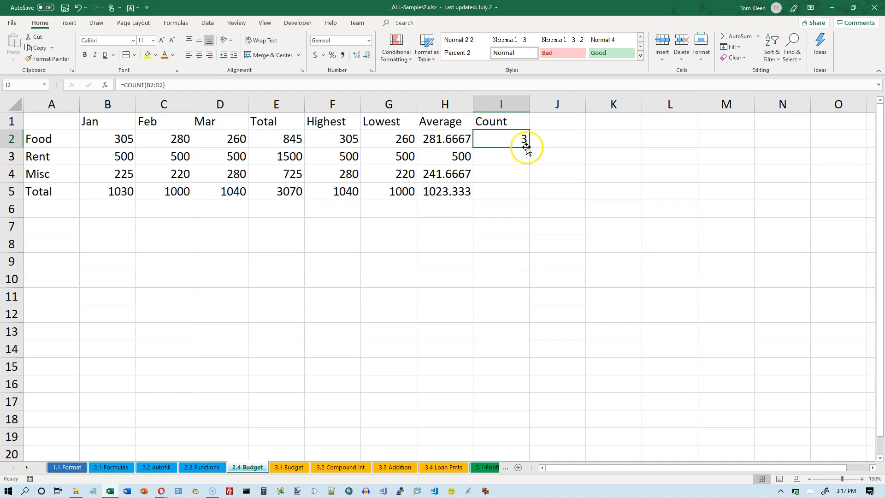
drag(529, 147, 527, 196)
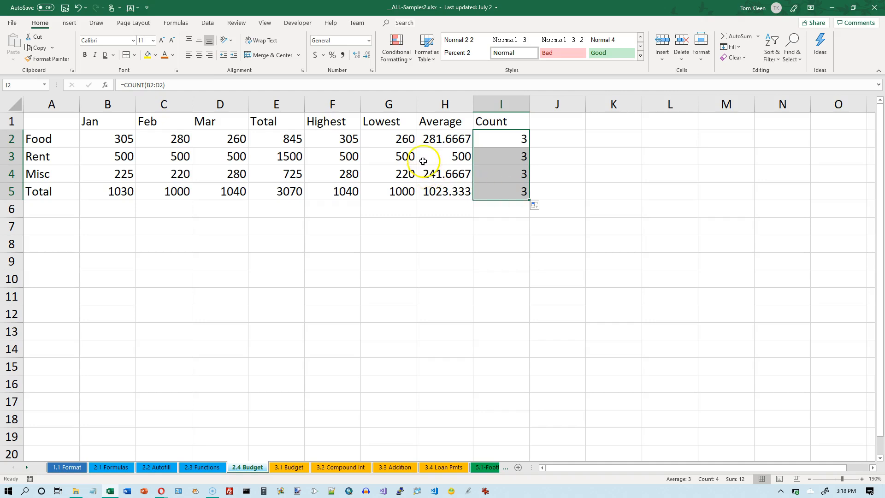
Format the averages in H2:H5 with the Comma style and no decimals, and check the formulas in H2 and H4
drag(433, 138, 441, 191)
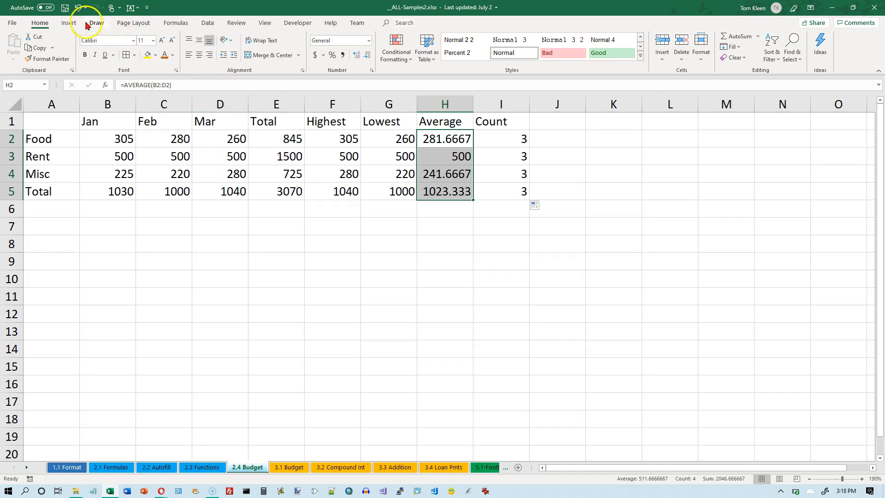
click(344, 55)
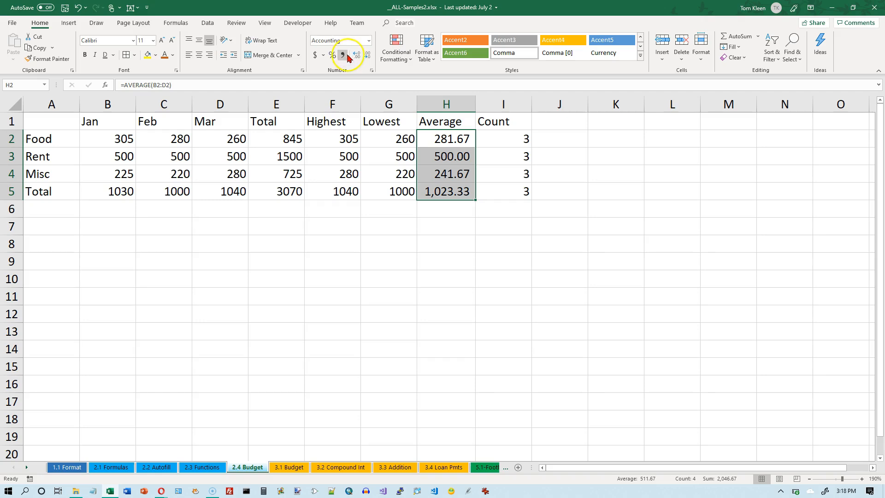
click(367, 56)
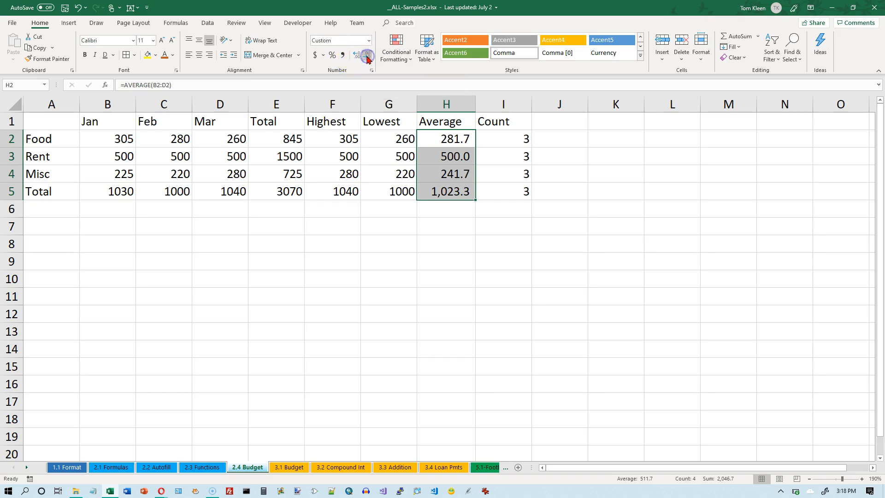
click(368, 56)
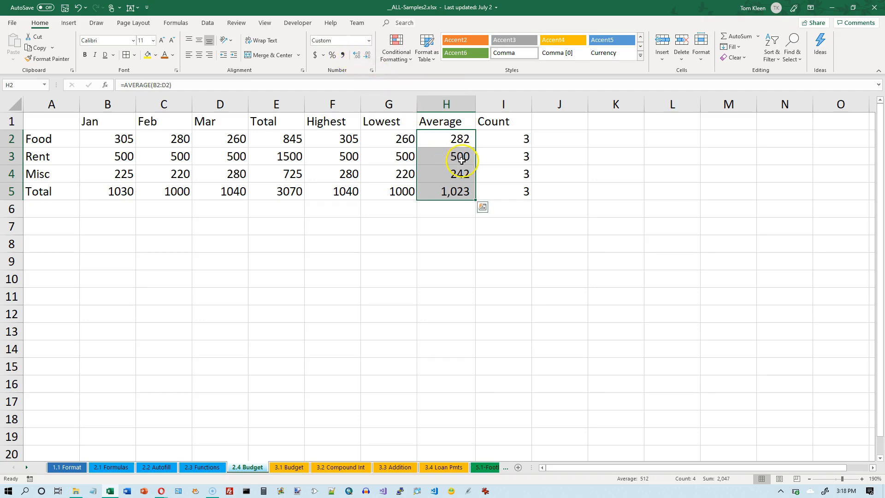
click(459, 138)
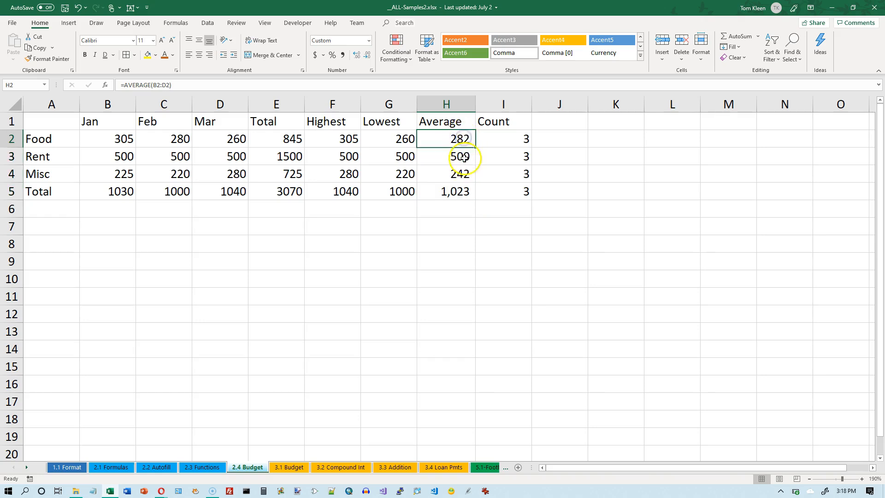
click(460, 174)
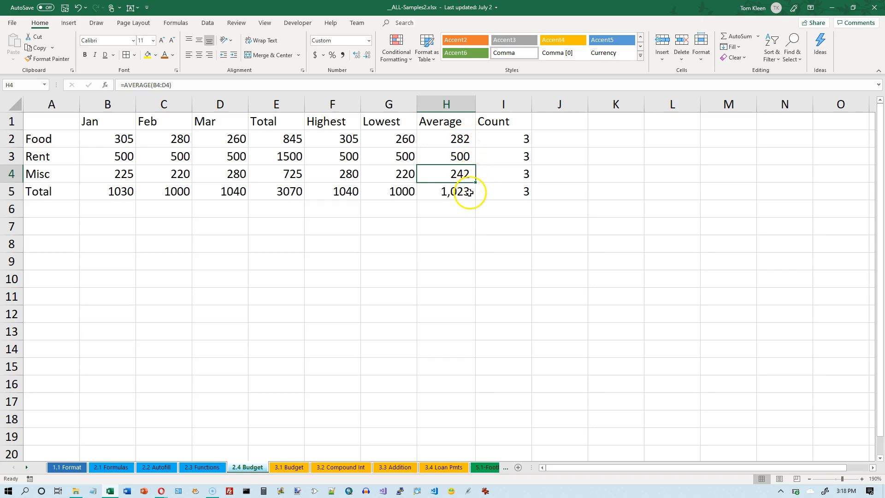
Reapply the Comma style to the Average cells H2:H5 and decrease the decimals to zero again
drag(458, 138, 467, 192)
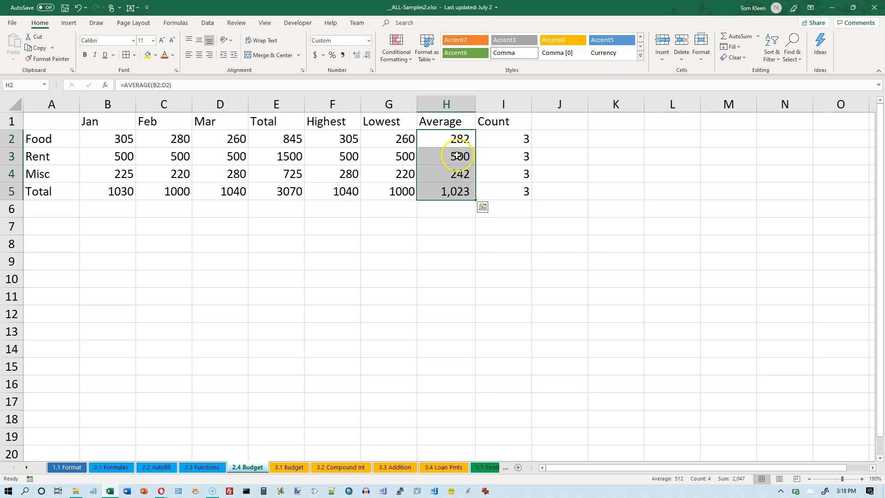
click(342, 55)
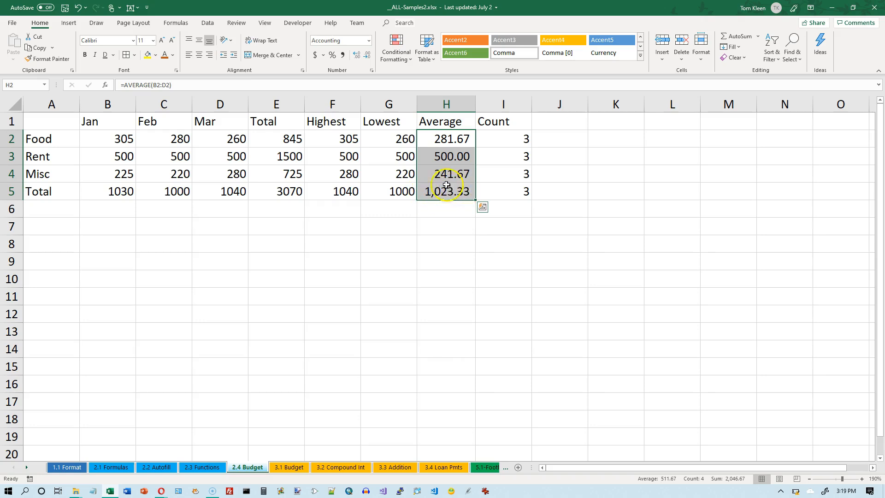
click(368, 56)
click(367, 56)
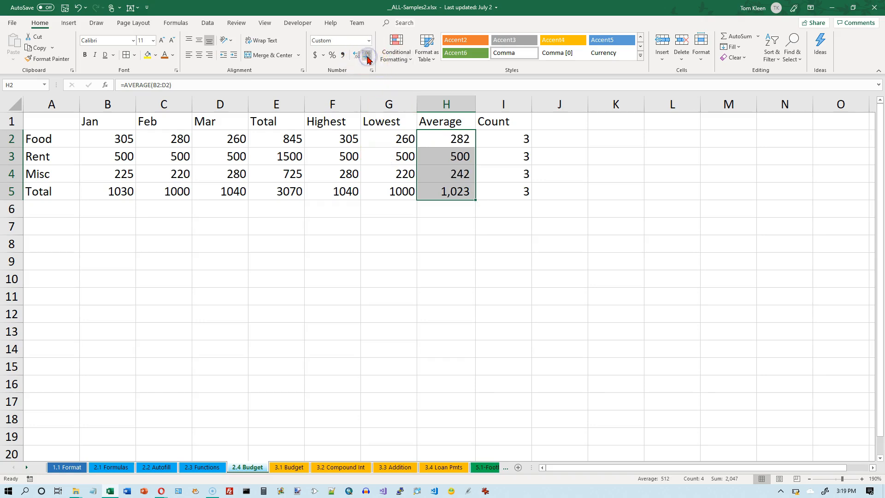